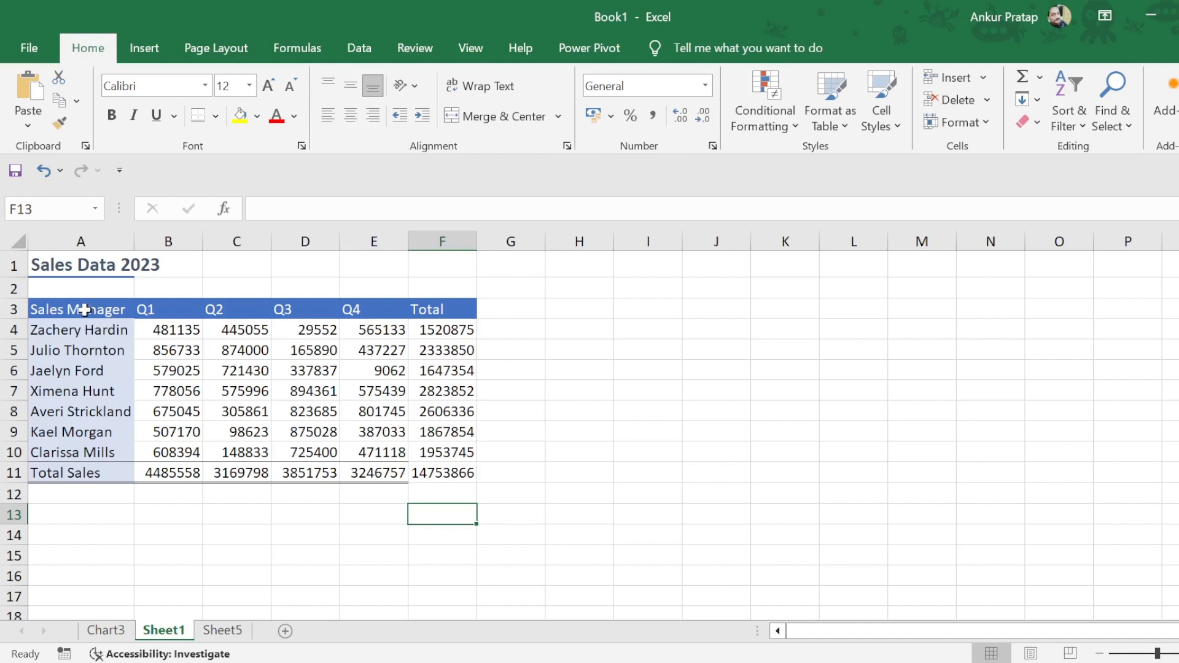
# Step: Insert a 2-D line chart from the quarterly sales data in A3:E10 and place it beside the table
pyautogui.moveTo(84, 310); pyautogui.dragTo(380, 453)
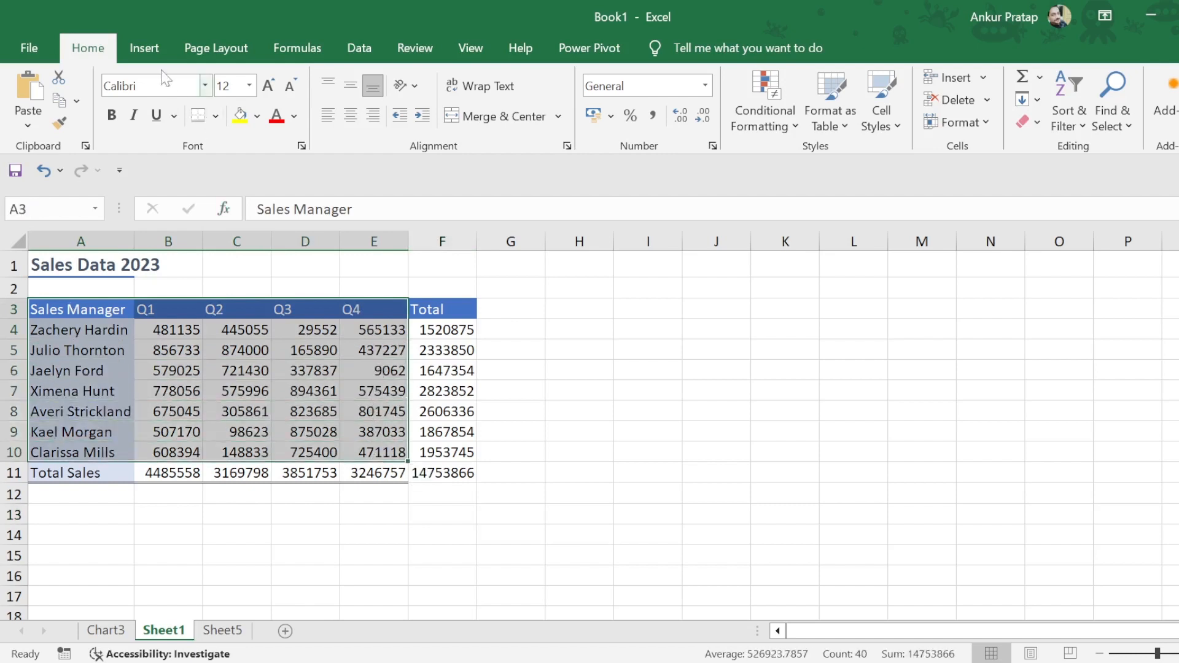
pyautogui.click(151, 52)
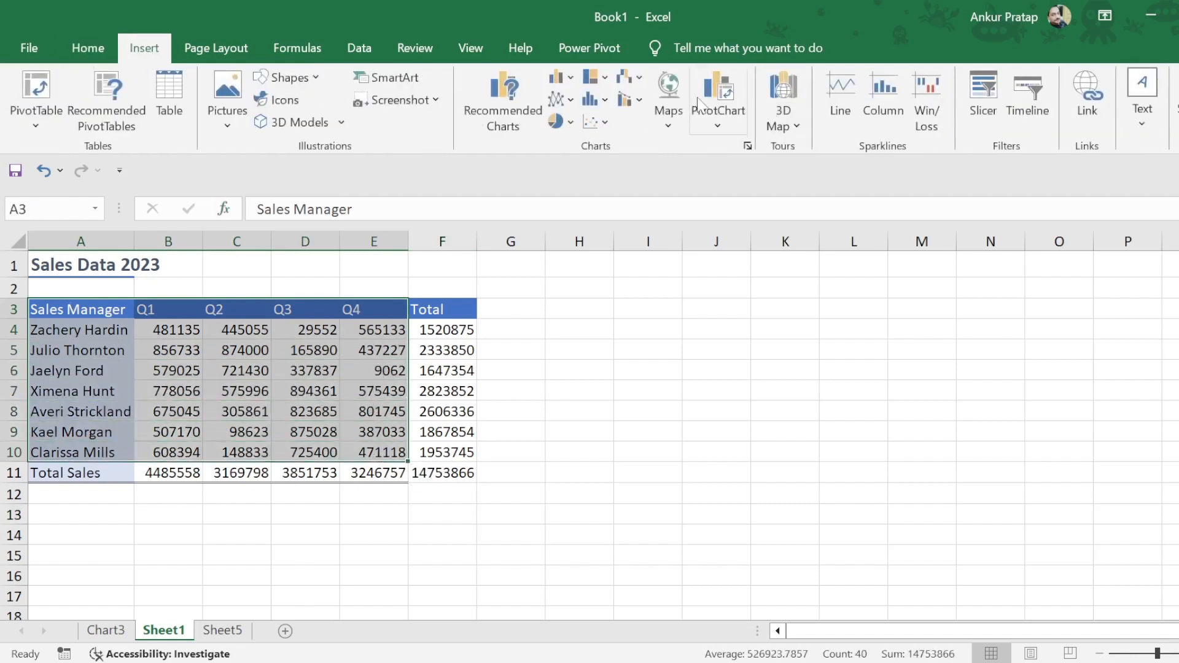
pyautogui.click(570, 101)
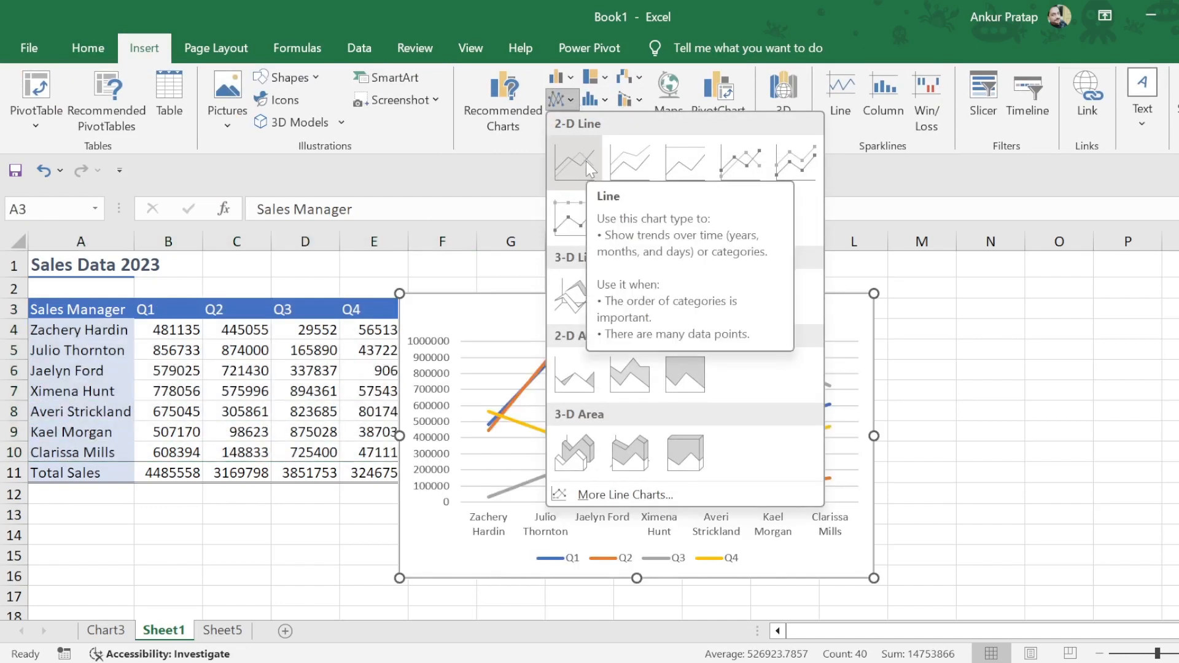
pyautogui.click(586, 161)
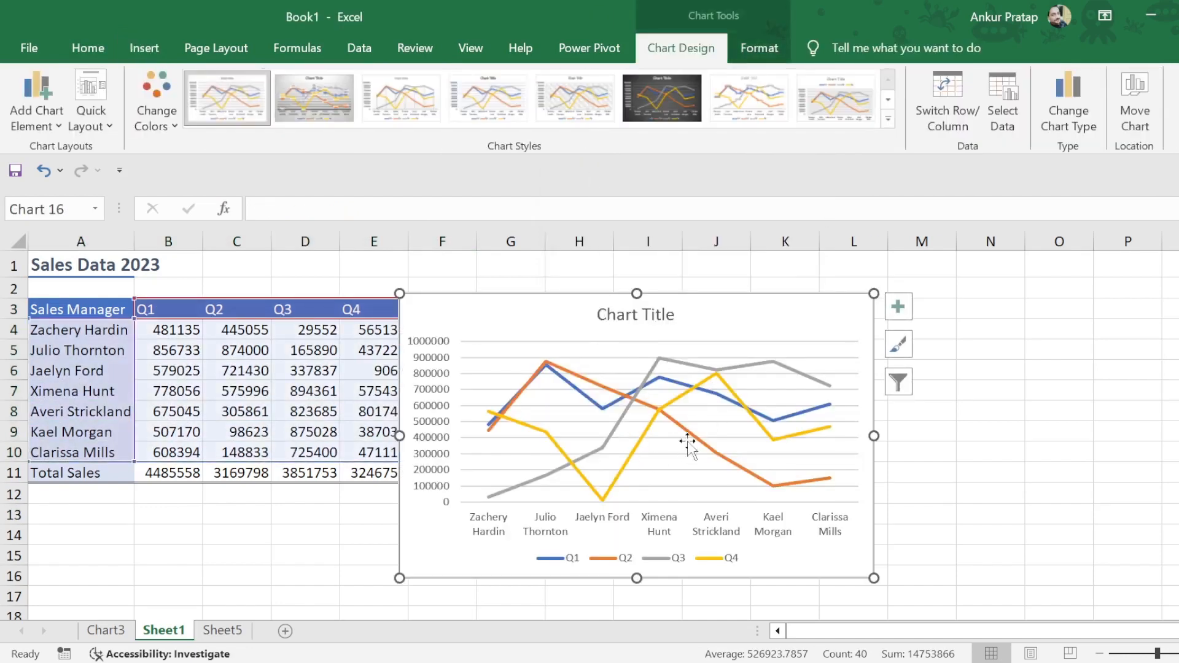
pyautogui.moveTo(719, 322); pyautogui.dragTo(855, 321)
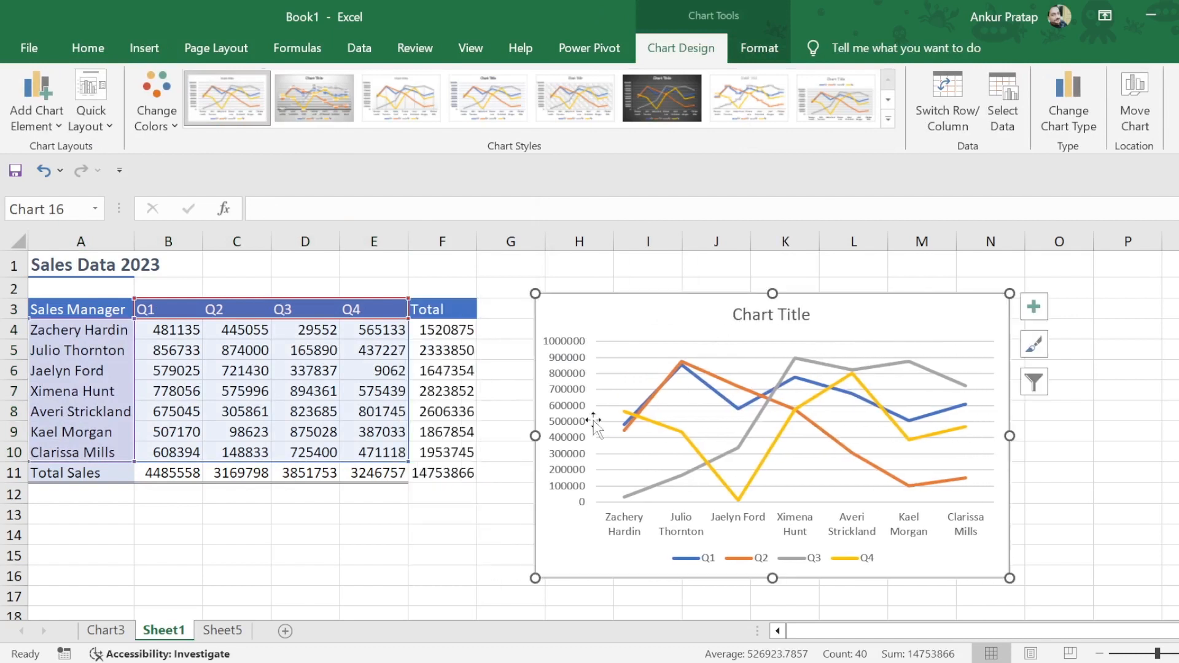
# Step: Reduce the line chart's source range to Q1 and Q2, and extend it back through Q3 to Q4
pyautogui.moveTo(411, 462); pyautogui.dragTo(281, 456)
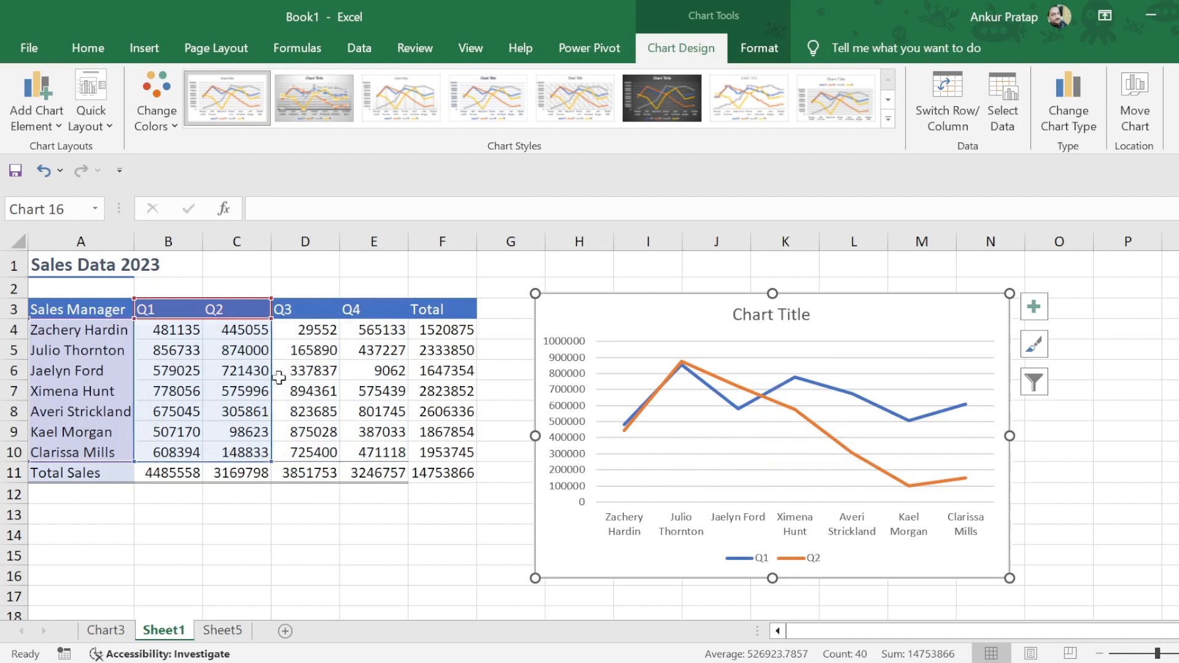
pyautogui.moveTo(271, 462); pyautogui.dragTo(327, 465)
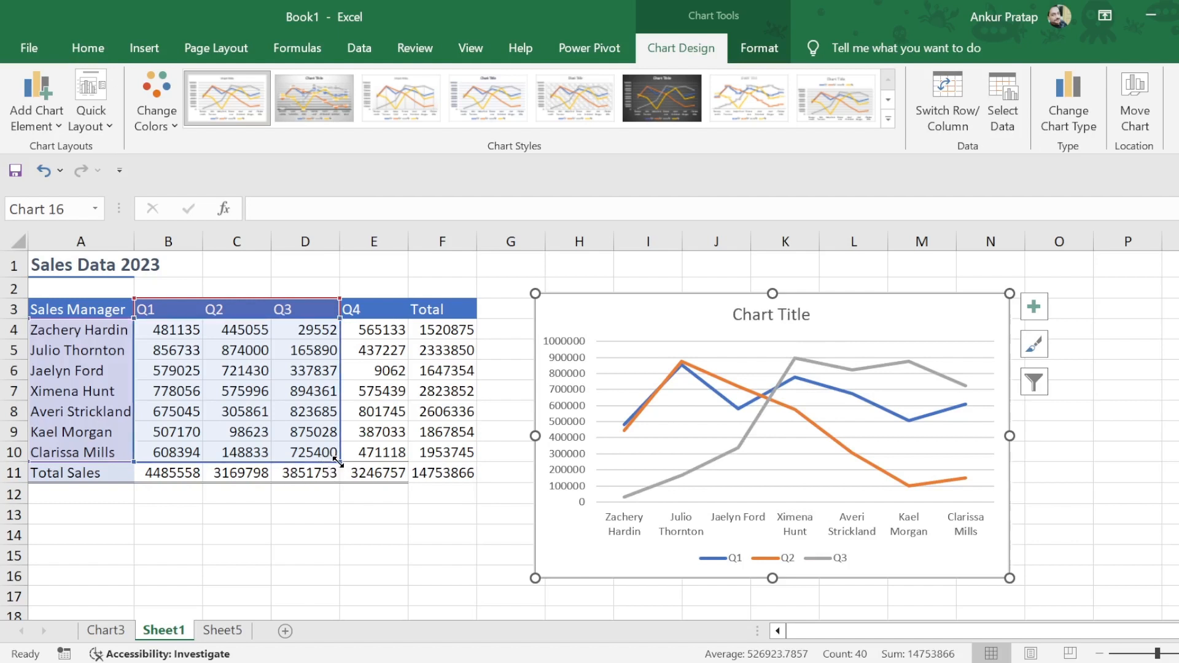
pyautogui.moveTo(341, 462); pyautogui.dragTo(406, 465)
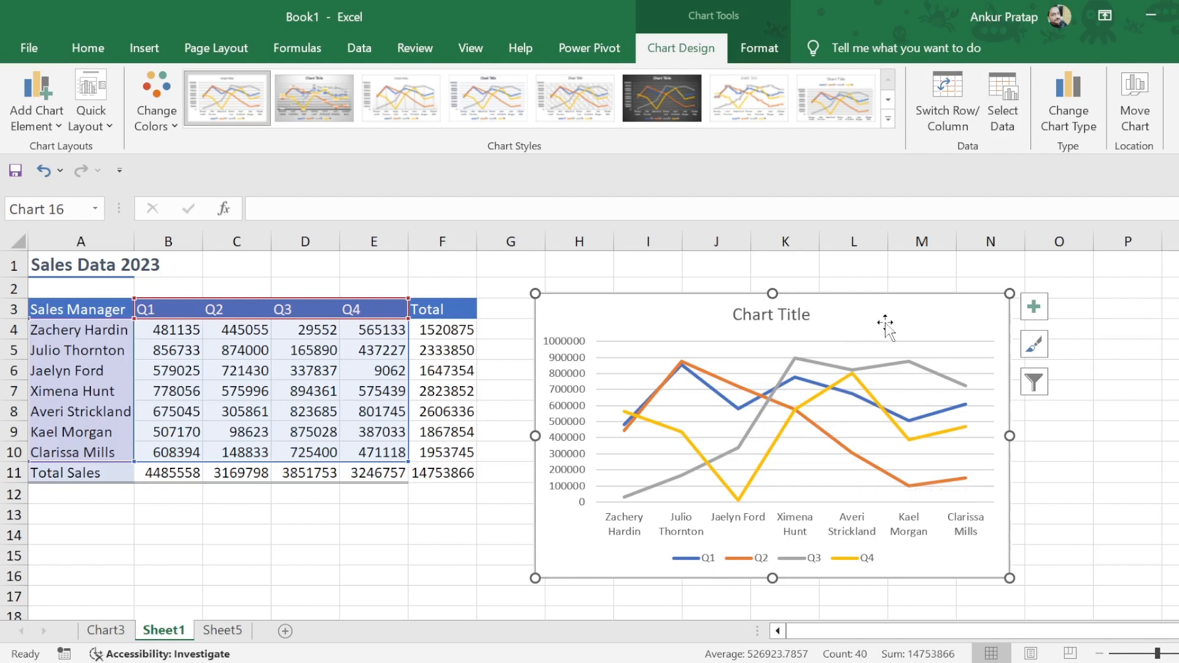
# Step: Shift the line chart slightly farther from the table and copy the whole chart
pyautogui.moveTo(883, 323); pyautogui.dragTo(937, 306)
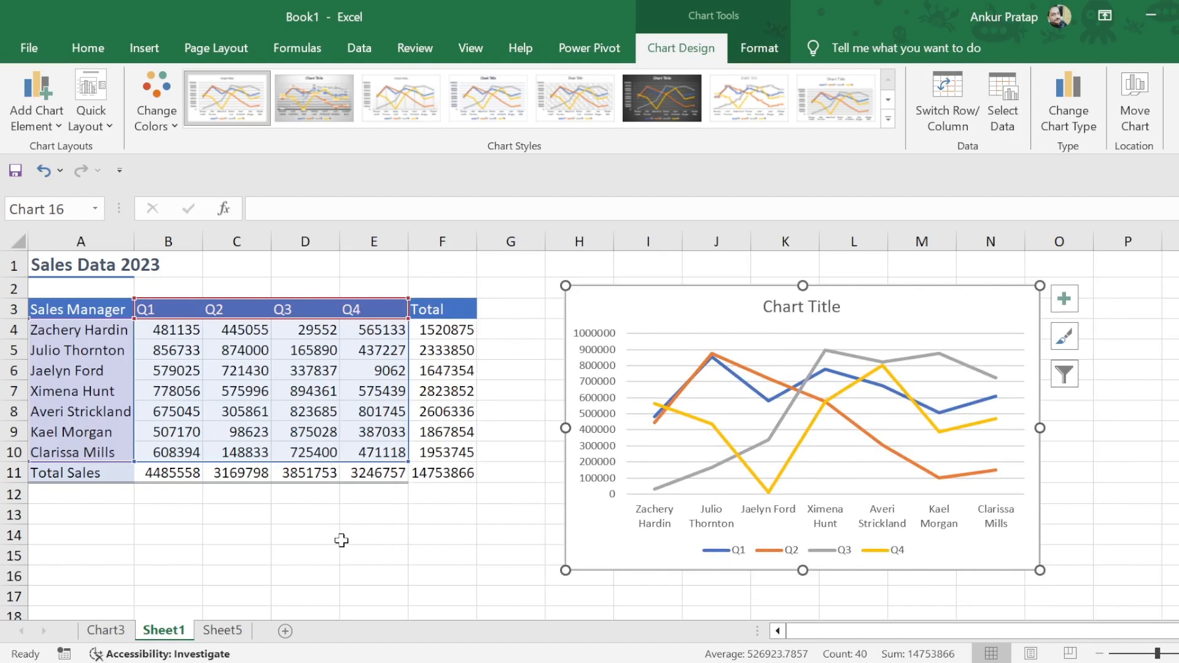
pyautogui.rightClick(742, 321)
pyautogui.press('Escape')
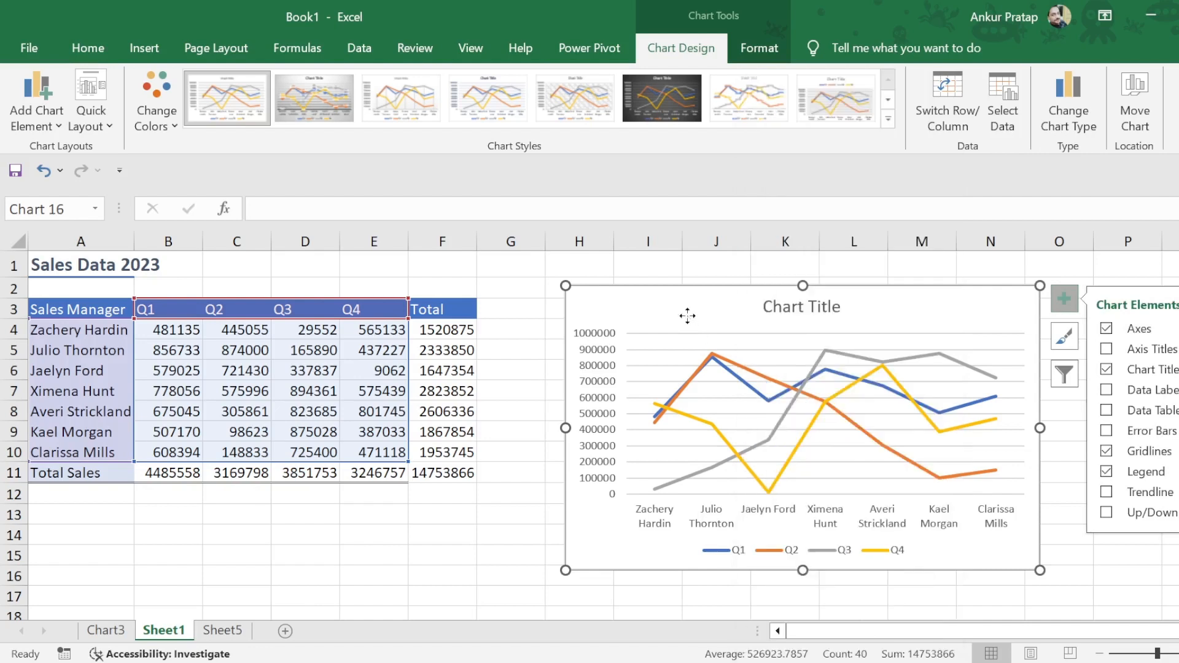
pyautogui.rightClick(689, 318)
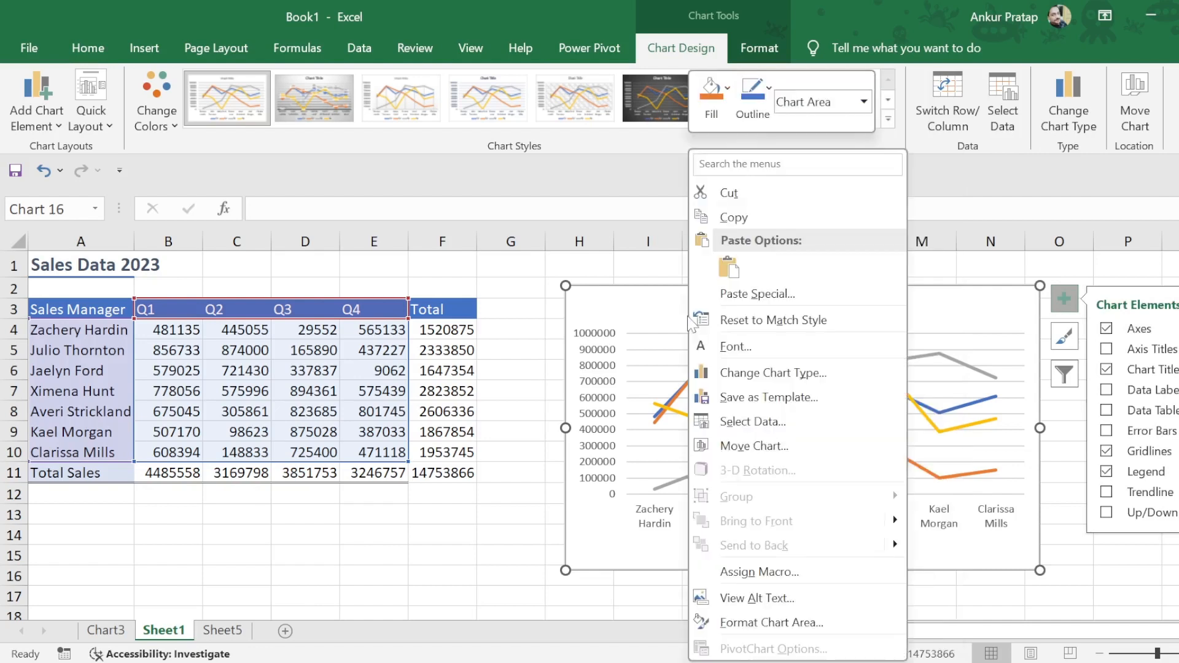
pyautogui.click(748, 218)
# Step: Replace the existing column chart on Sheet5 with the copied line chart, placed around columns C to I
pyautogui.click(218, 633)
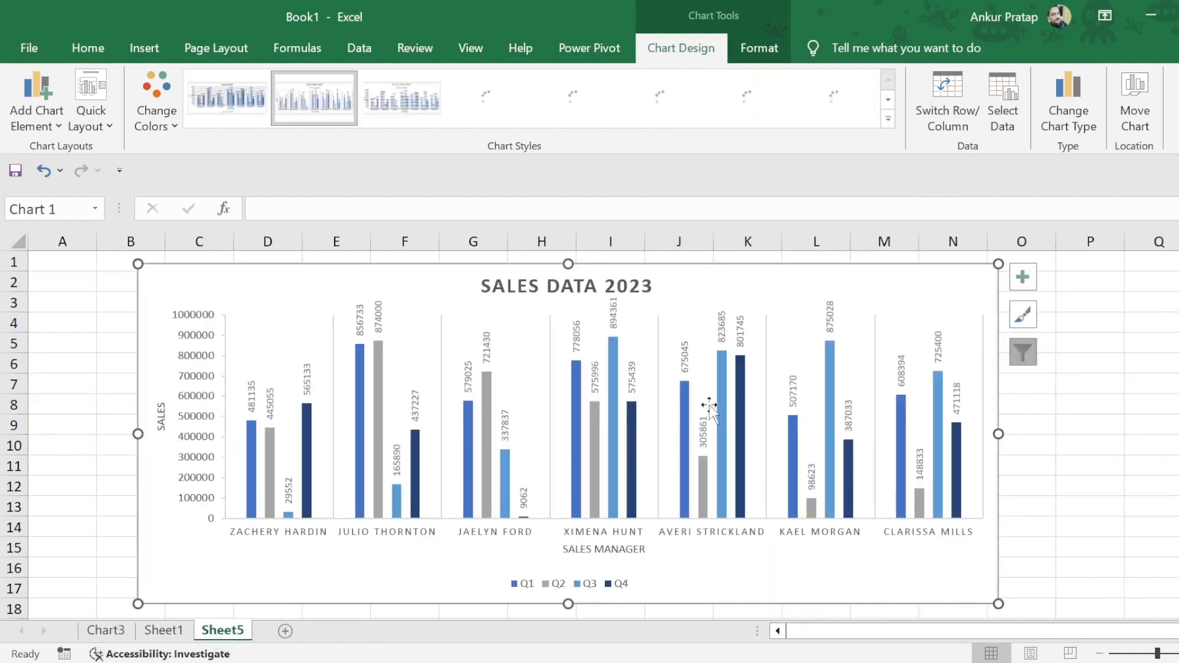
pyautogui.press('Delete')
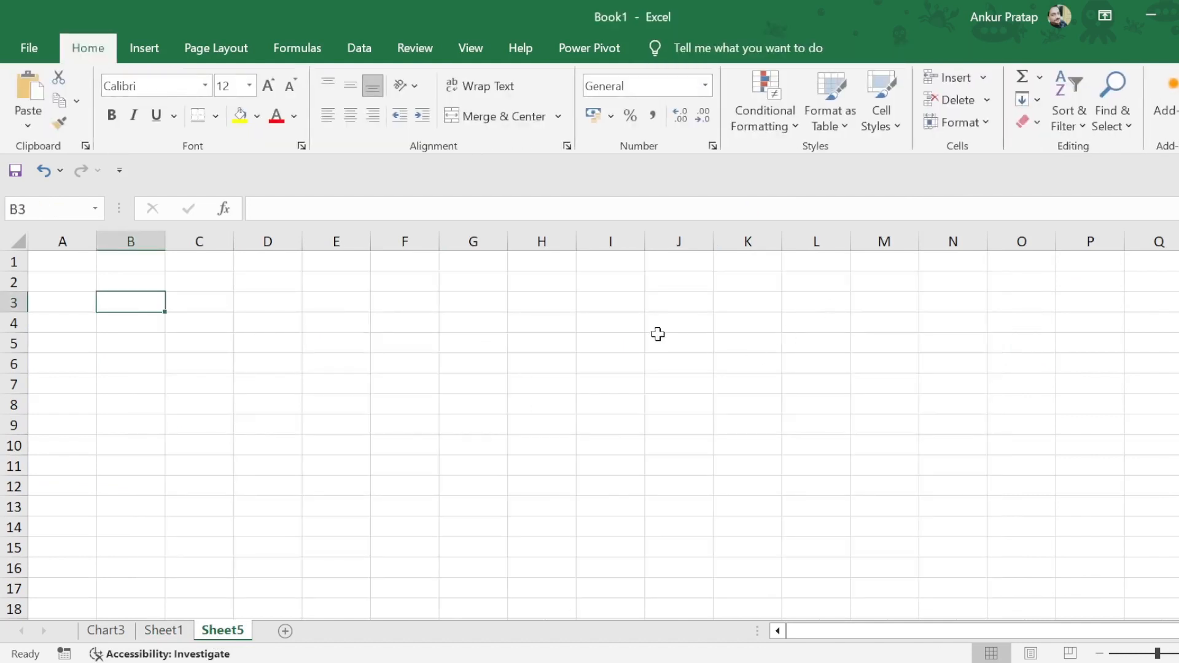
pyautogui.rightClick(657, 338)
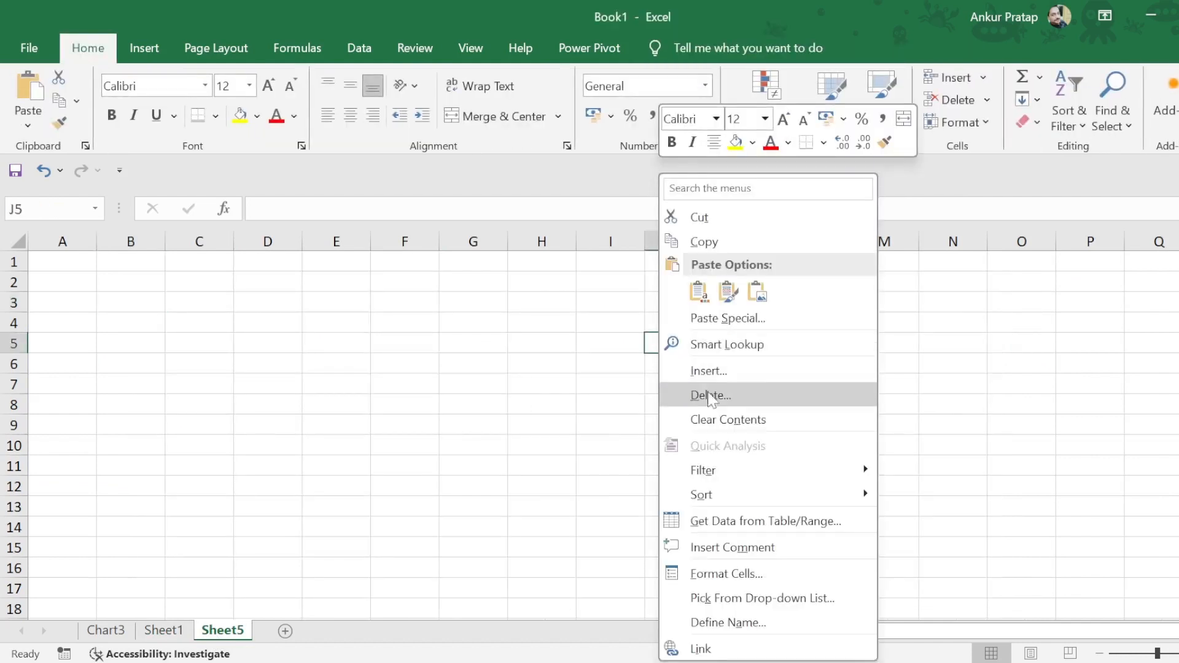
pyautogui.click(705, 295)
pyautogui.moveTo(822, 363); pyautogui.dragTo(369, 319)
# Step: Compare the original line chart on Sheet1 with its copy on Sheet5
pyautogui.click(165, 633)
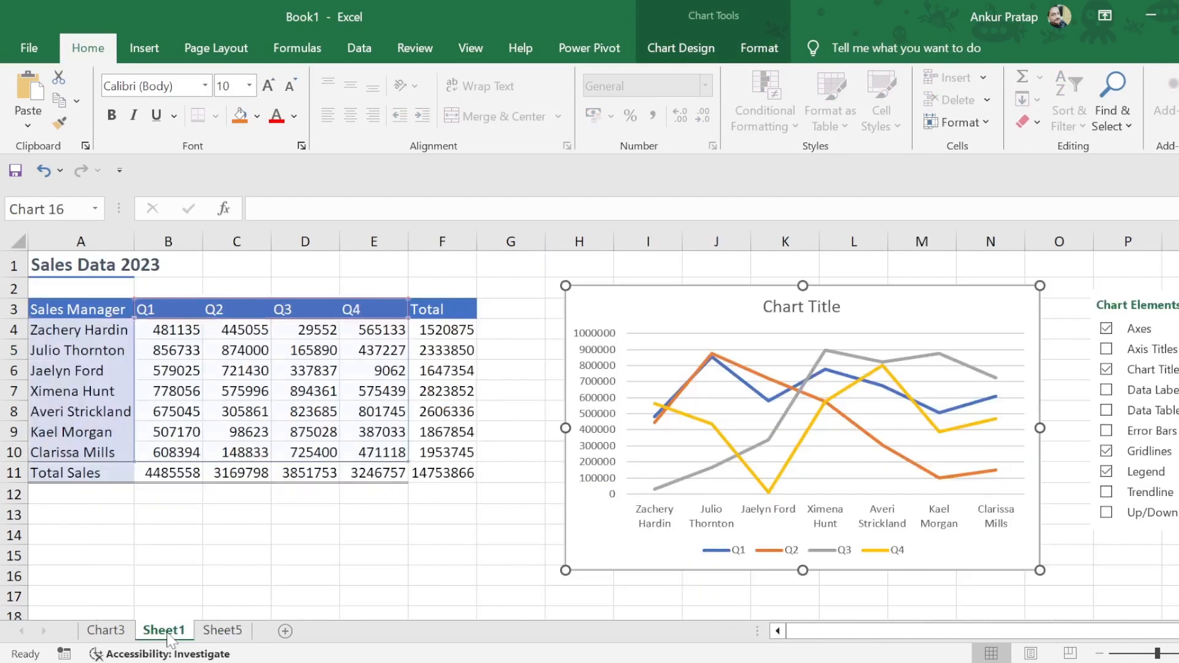
pyautogui.click(489, 532)
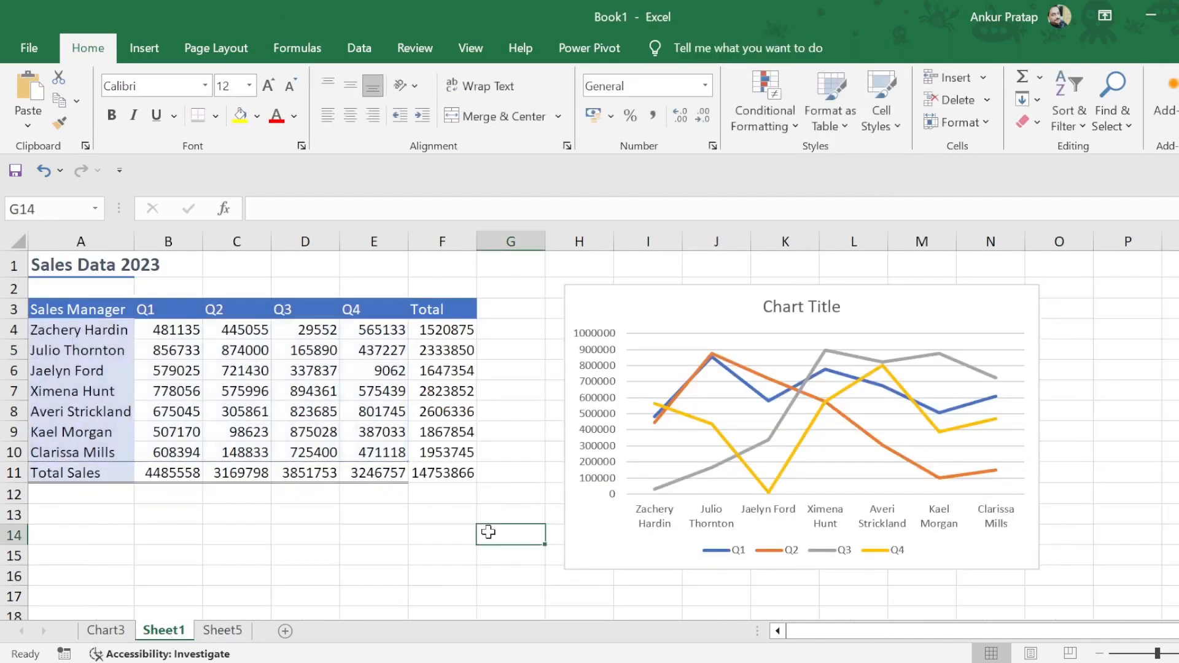
pyautogui.click(219, 633)
pyautogui.click(167, 634)
pyautogui.click(209, 635)
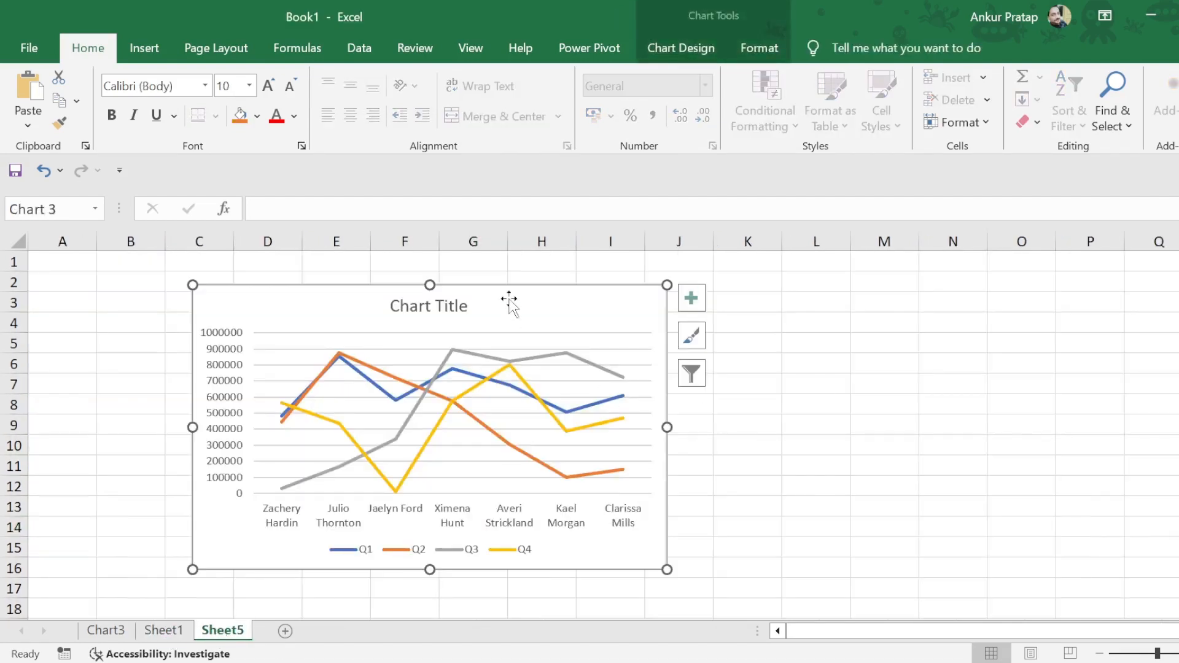
# Step: Reposition the Sheet5 line chart slightly and view the chart design and formatting tools available when it is selected
pyautogui.moveTo(509, 301); pyautogui.dragTo(534, 302)
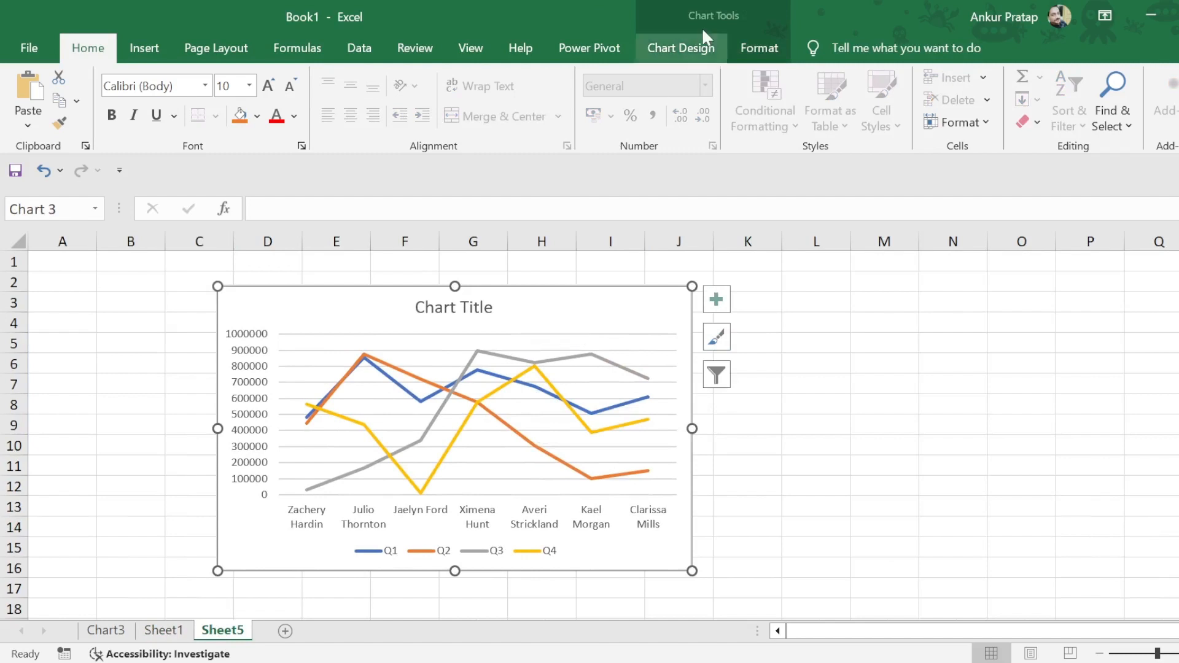
pyautogui.click(873, 418)
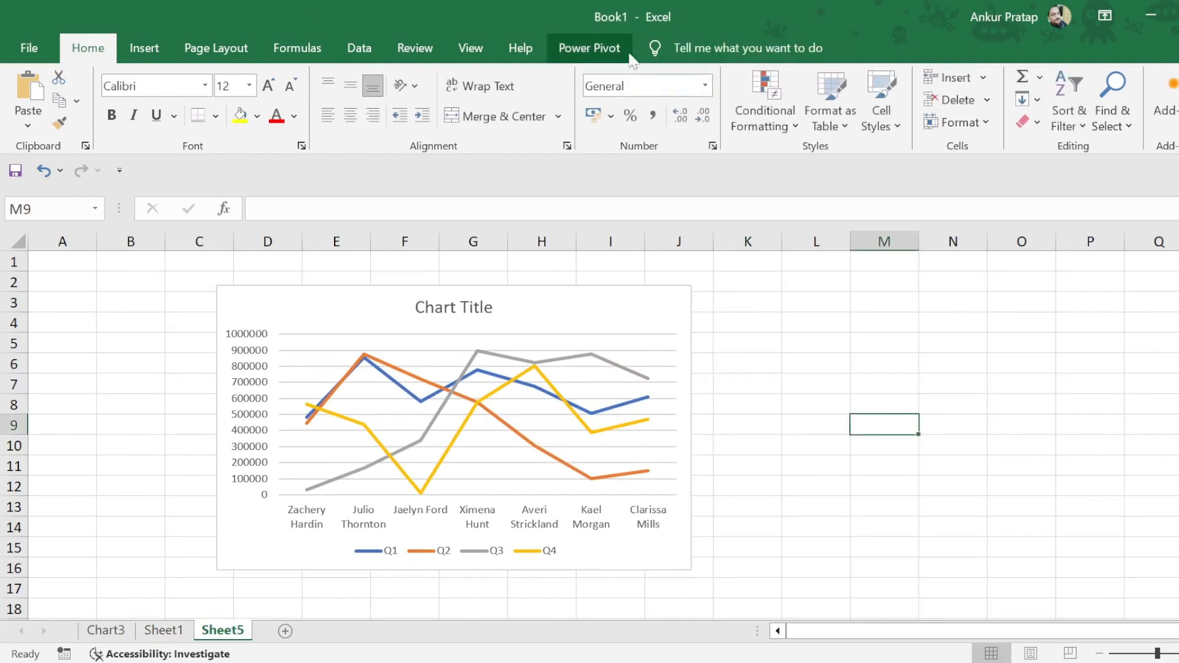
pyautogui.click(608, 321)
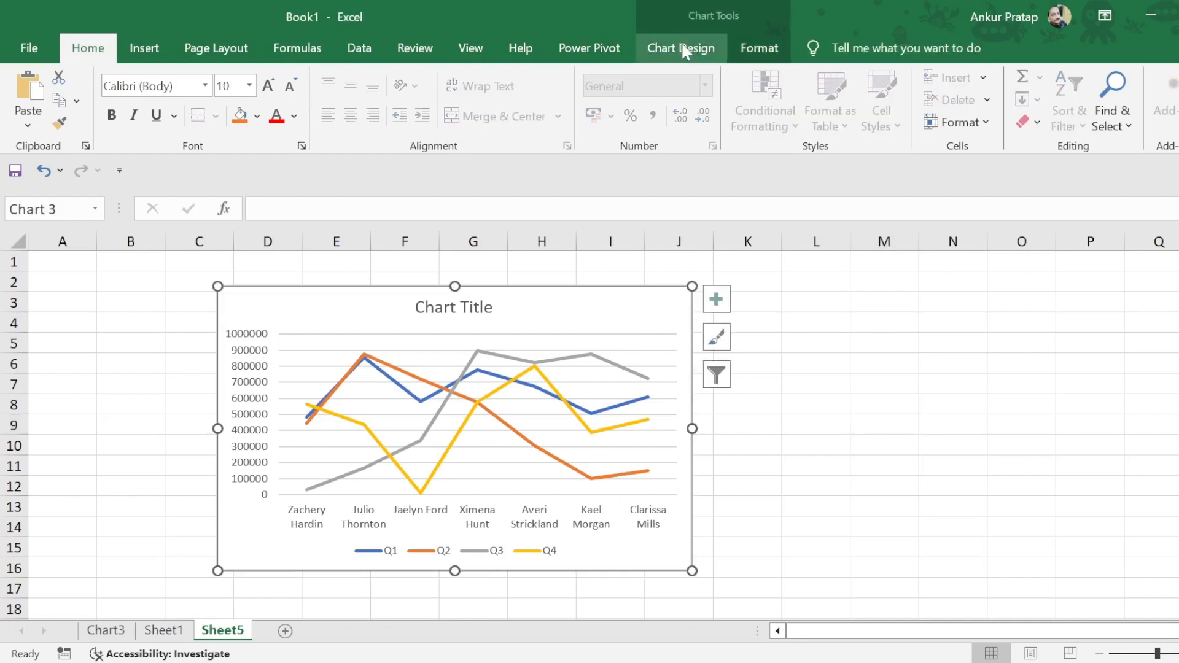
pyautogui.click(685, 49)
pyautogui.click(760, 49)
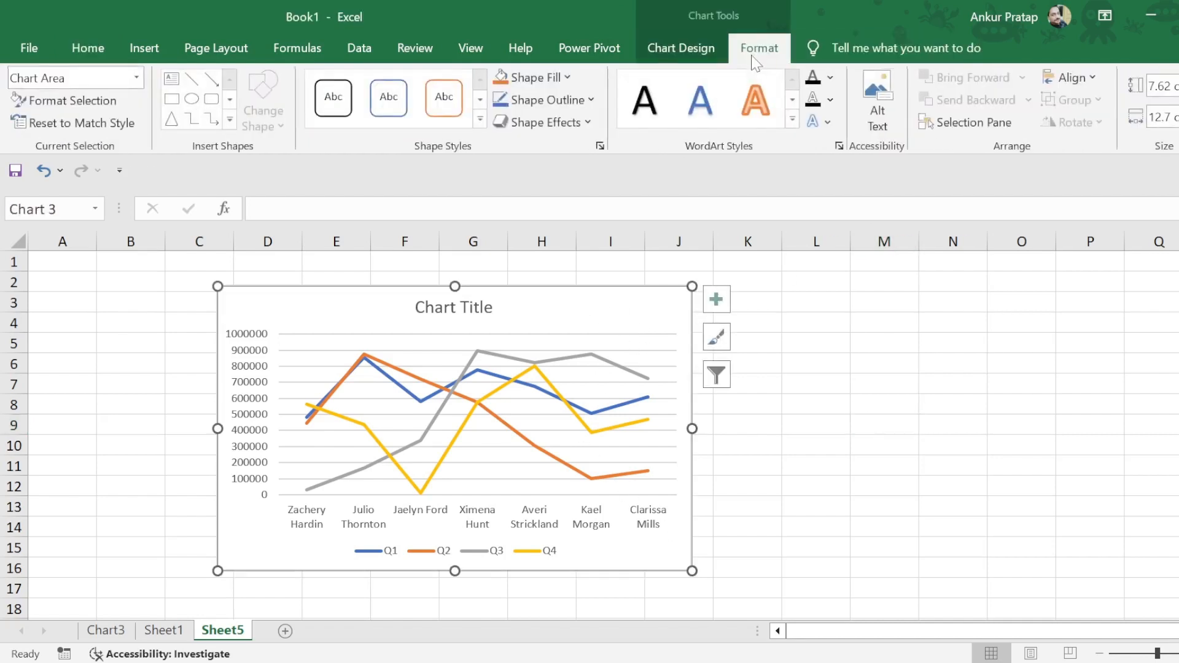
# Step: Move the line chart from Sheet5 to Sheet1 as an embedded object and delete this duplicate there
pyautogui.click(683, 49)
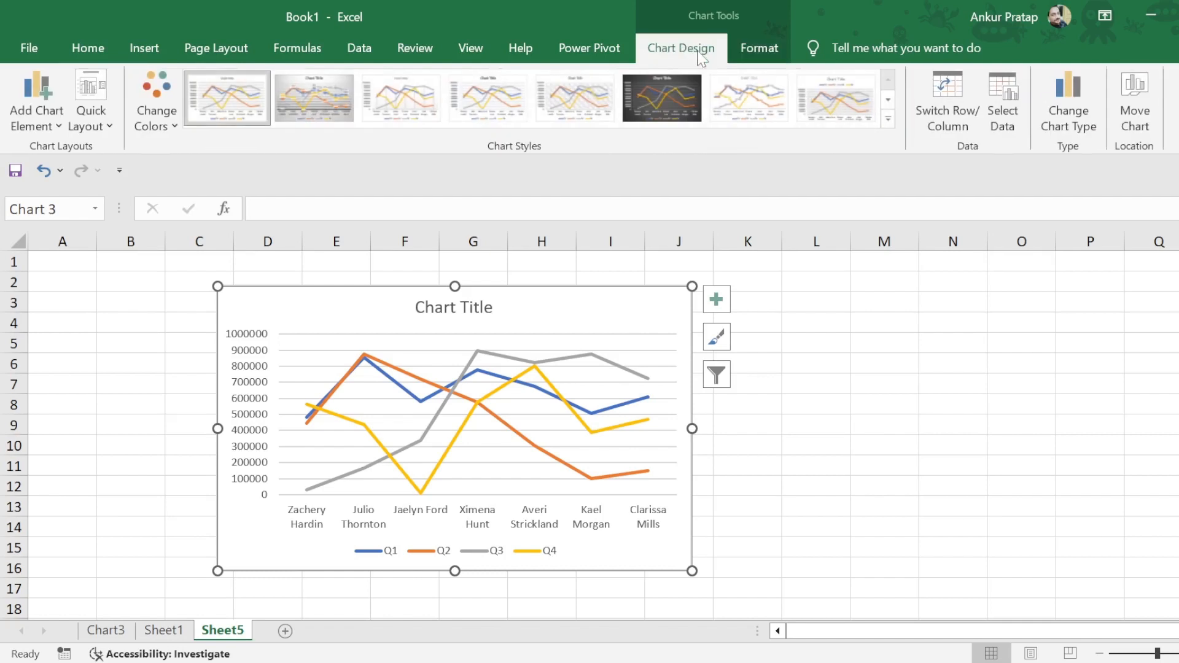
pyautogui.click(1133, 114)
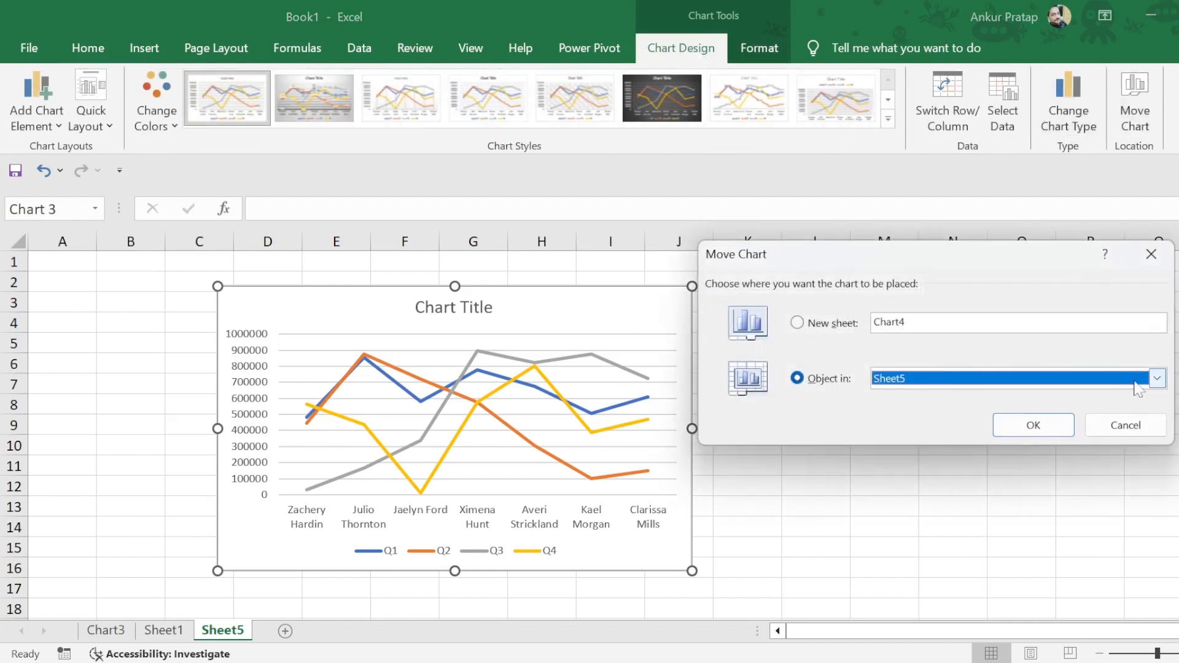
pyautogui.click(1156, 379)
pyautogui.click(1048, 410)
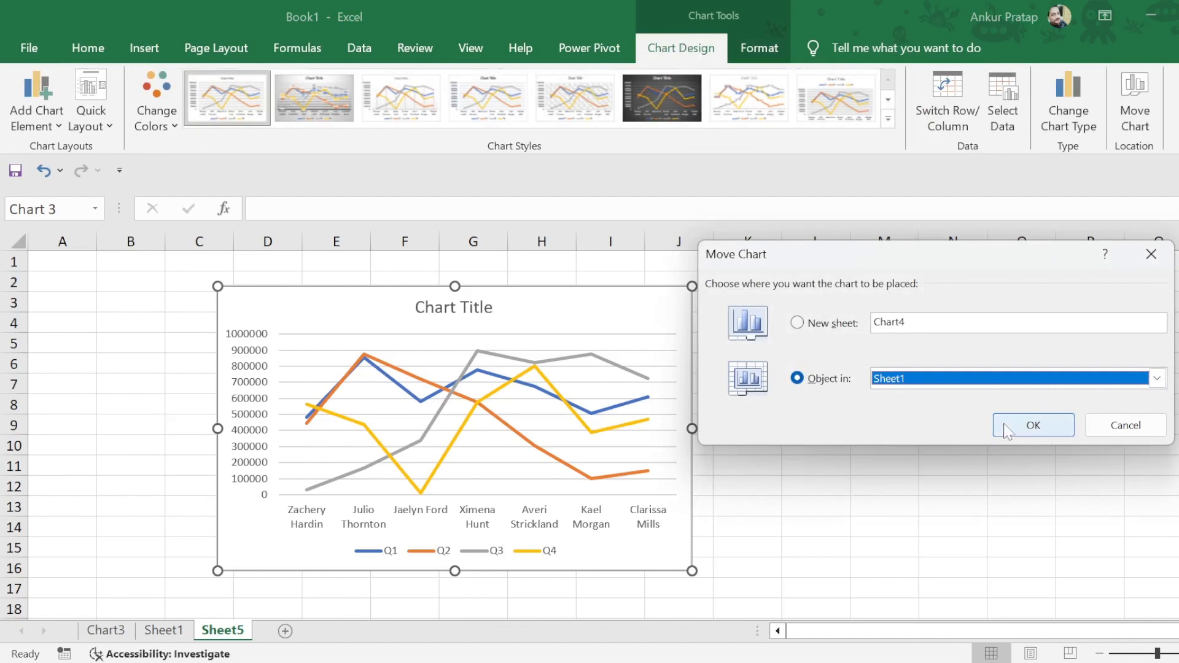
pyautogui.click(1035, 425)
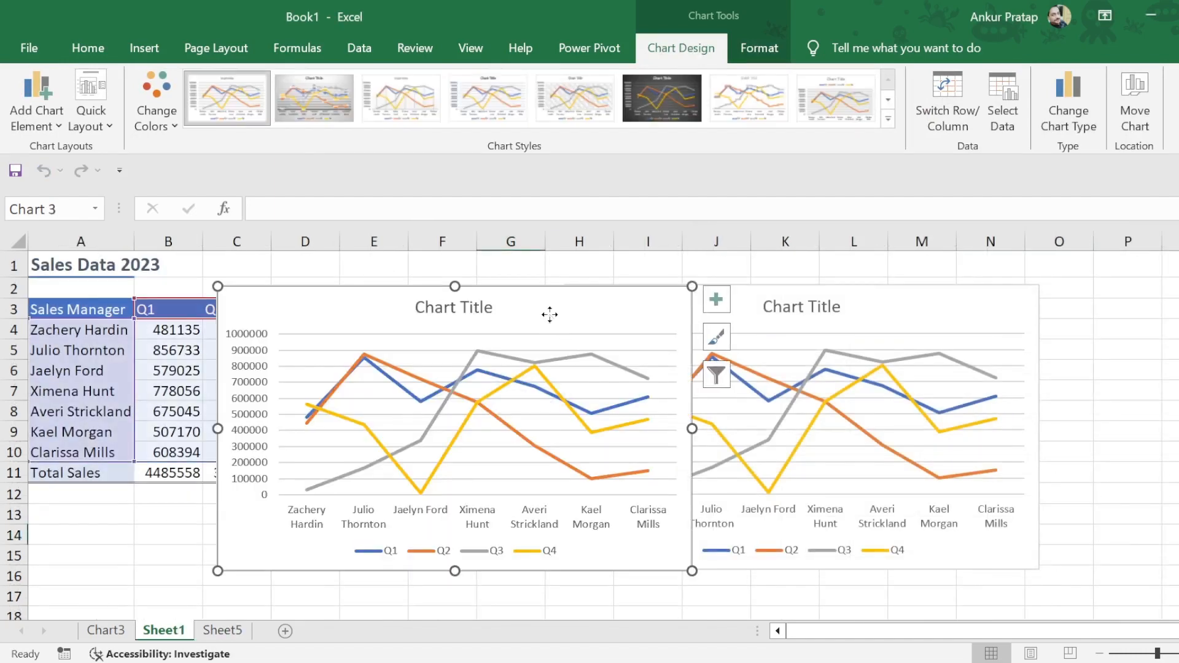
pyautogui.press('Delete')
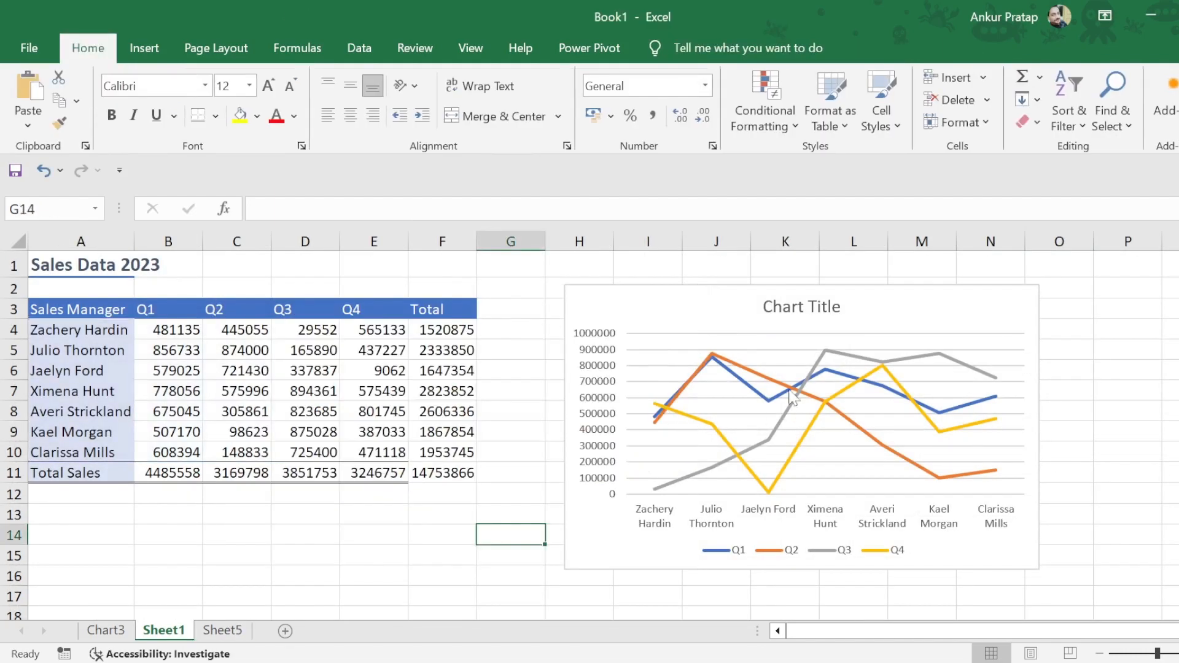
# Step: Move the remaining Sheet1 line chart to a new chart sheet with the default name
pyautogui.click(705, 317)
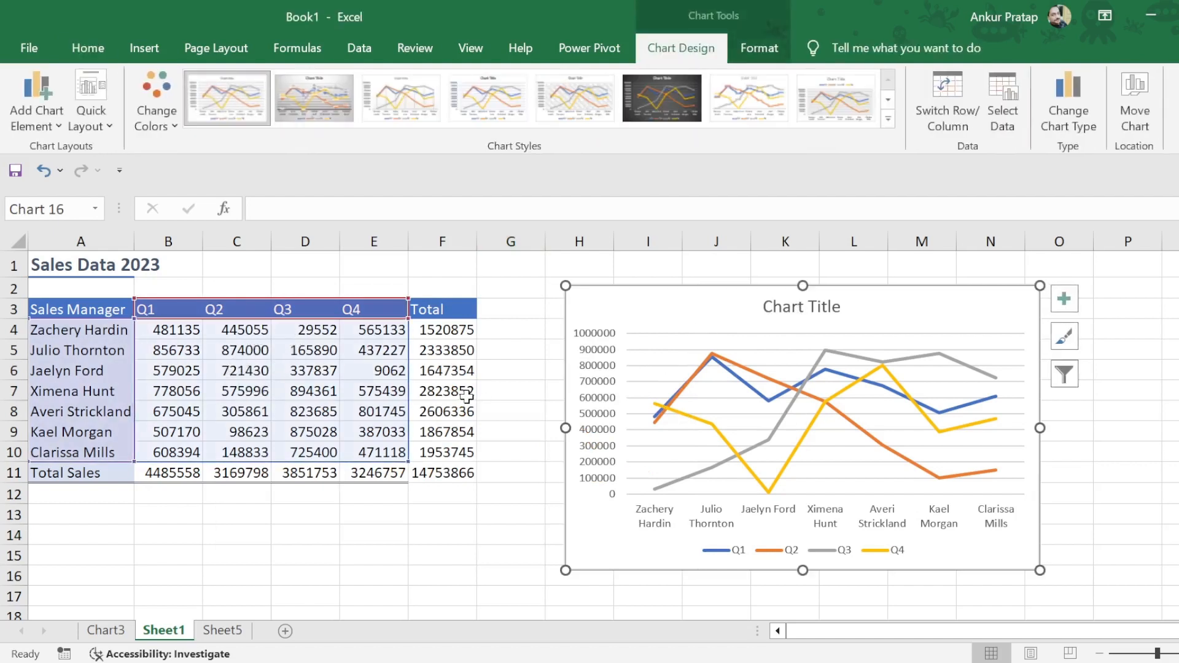
pyautogui.click(1136, 110)
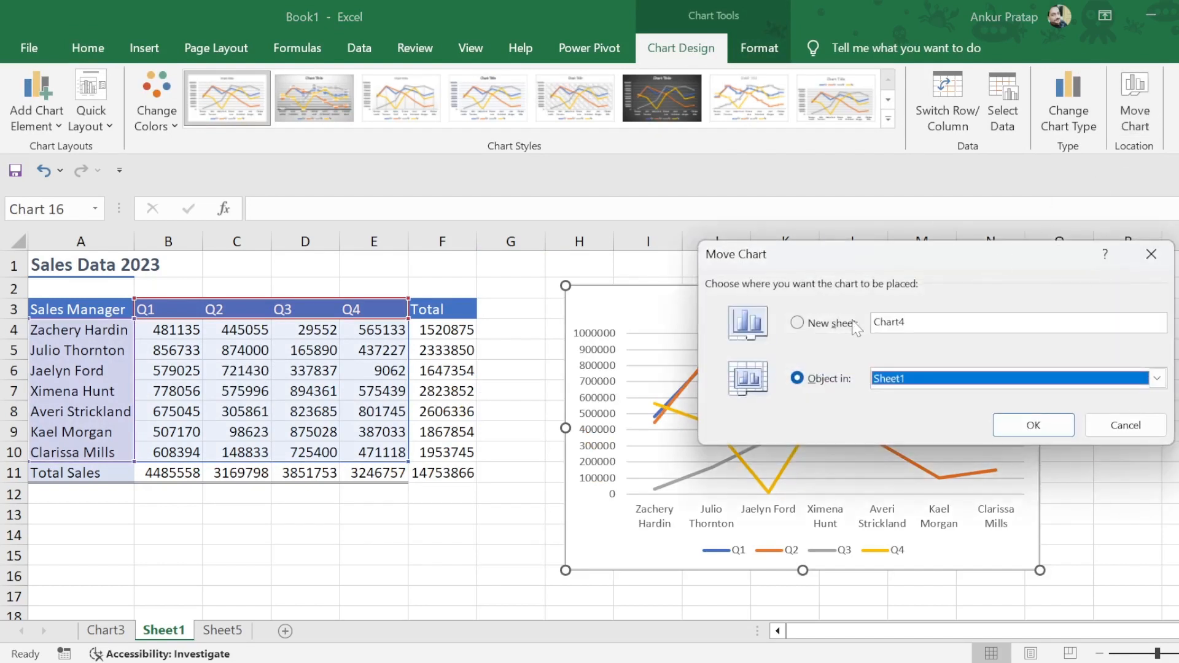
pyautogui.click(853, 324)
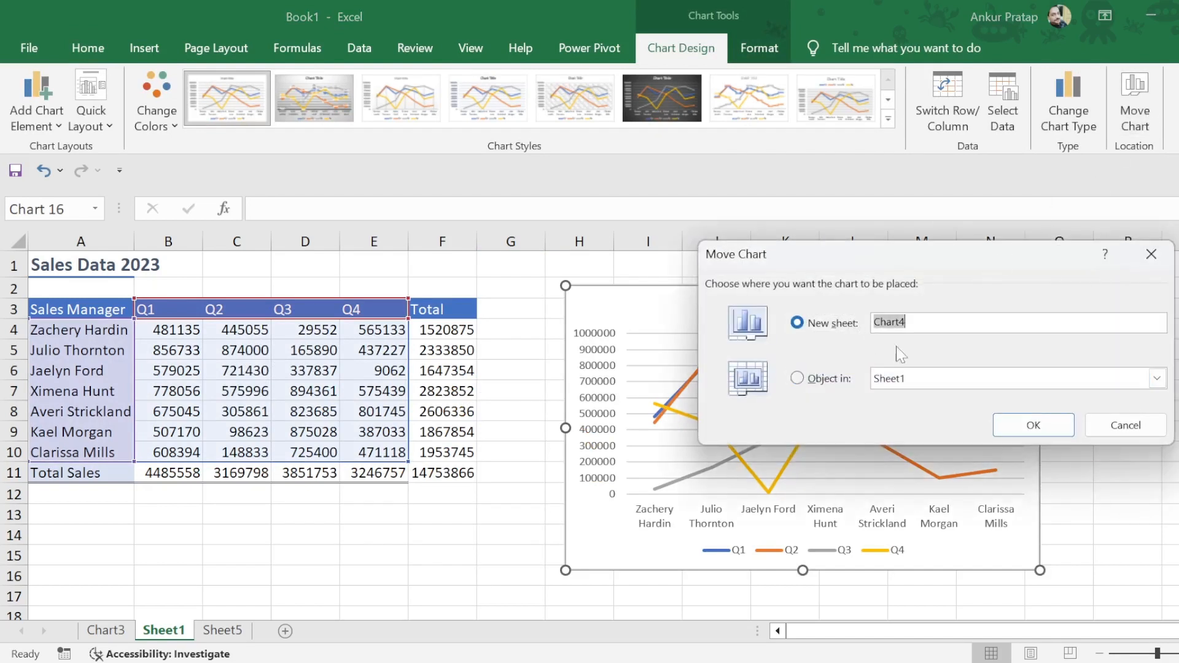
pyautogui.click(1026, 429)
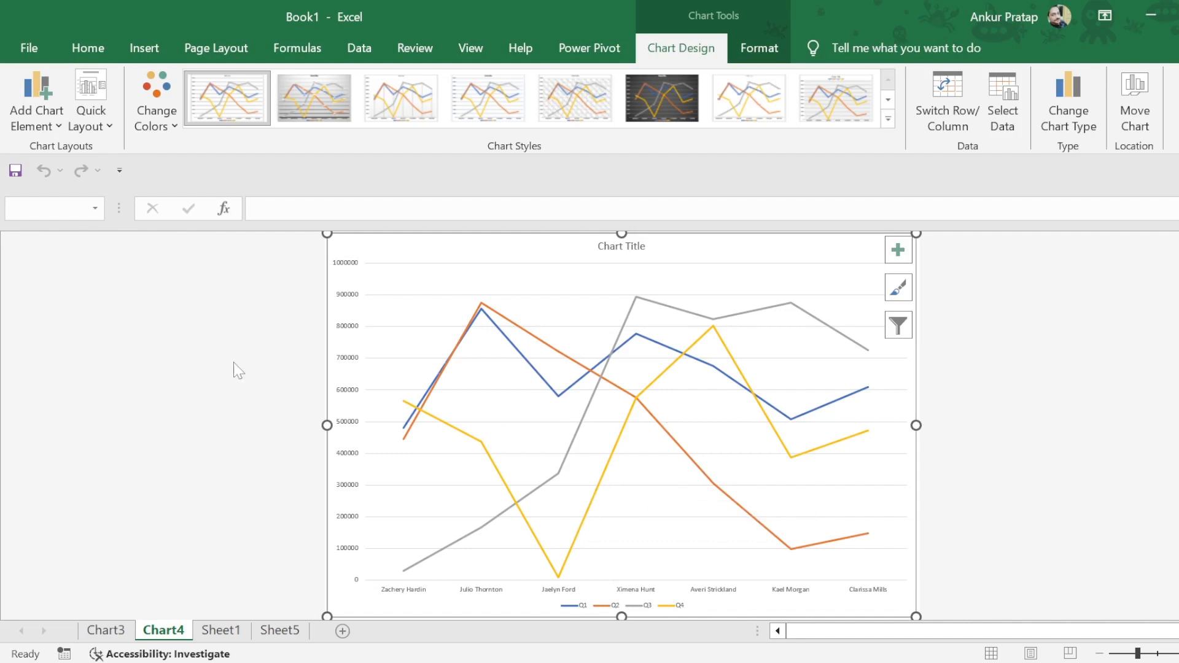
# Step: Apply the quick layout with data labels, gridlines and a legend beside the plot to the line chart on the new chart sheet
pyautogui.click(110, 129)
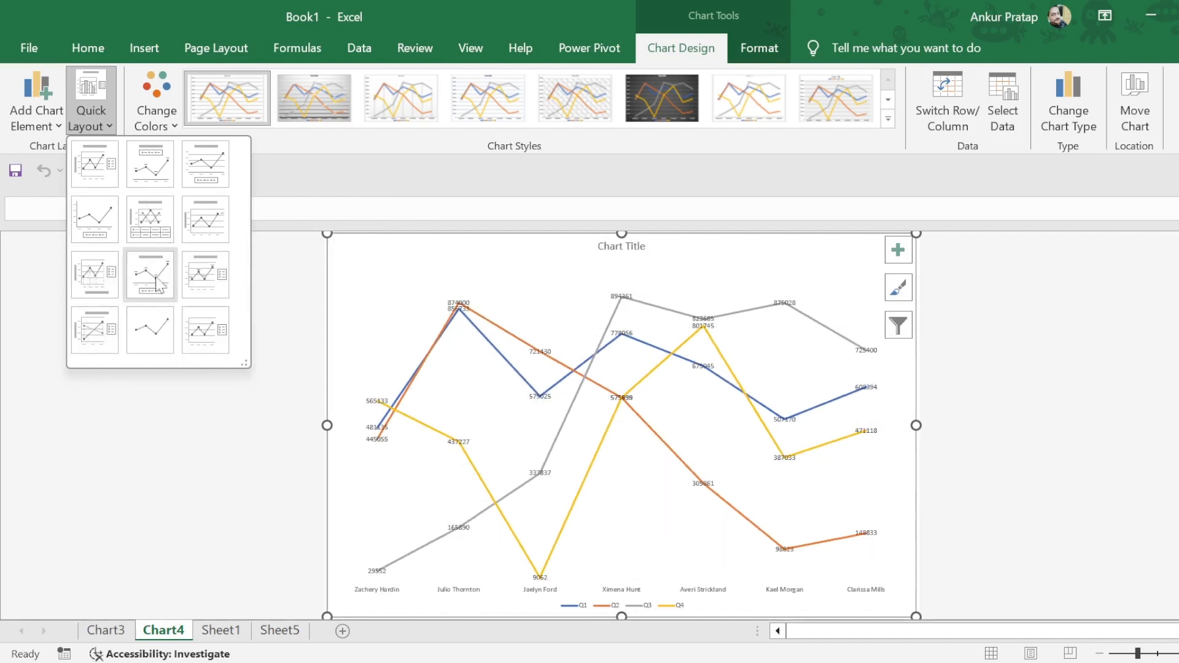
pyautogui.click(219, 284)
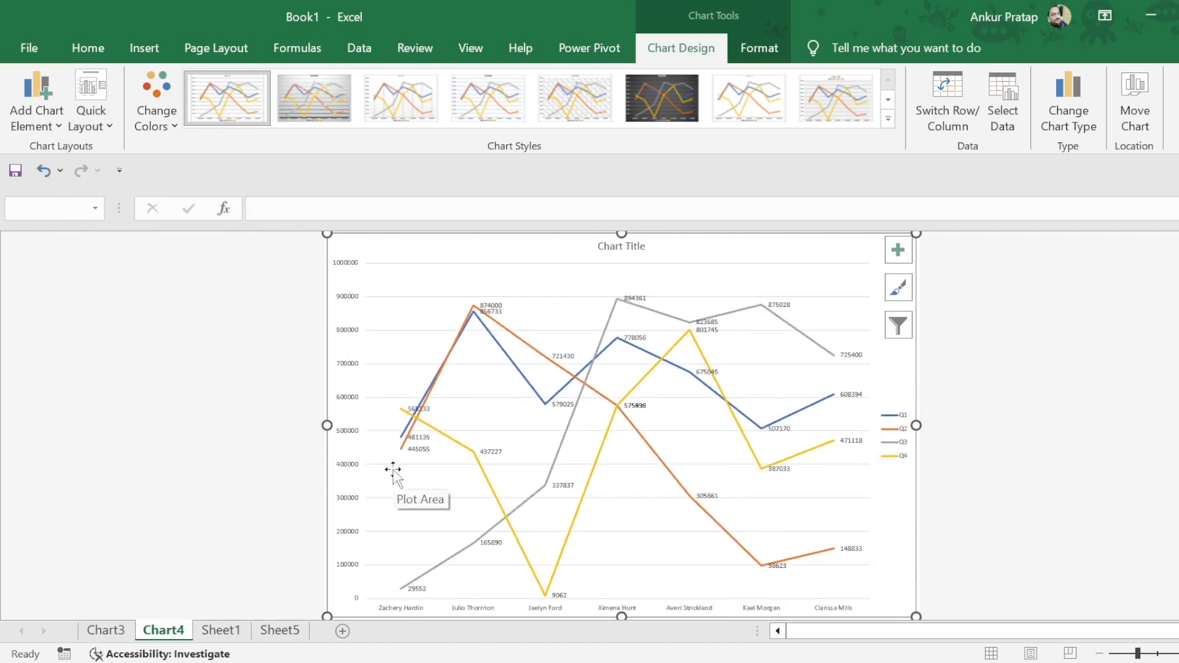
pyautogui.scroll(-1, 658, 512)
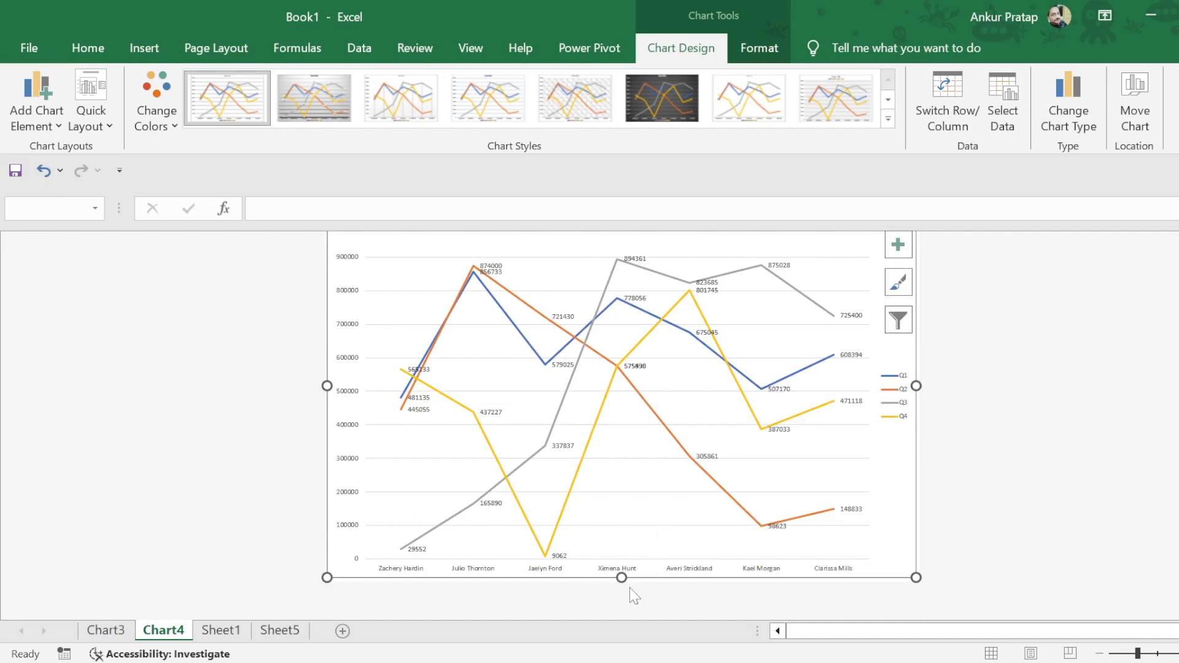
pyautogui.scroll(2, 632, 595)
pyautogui.scroll(-1, 561, 497)
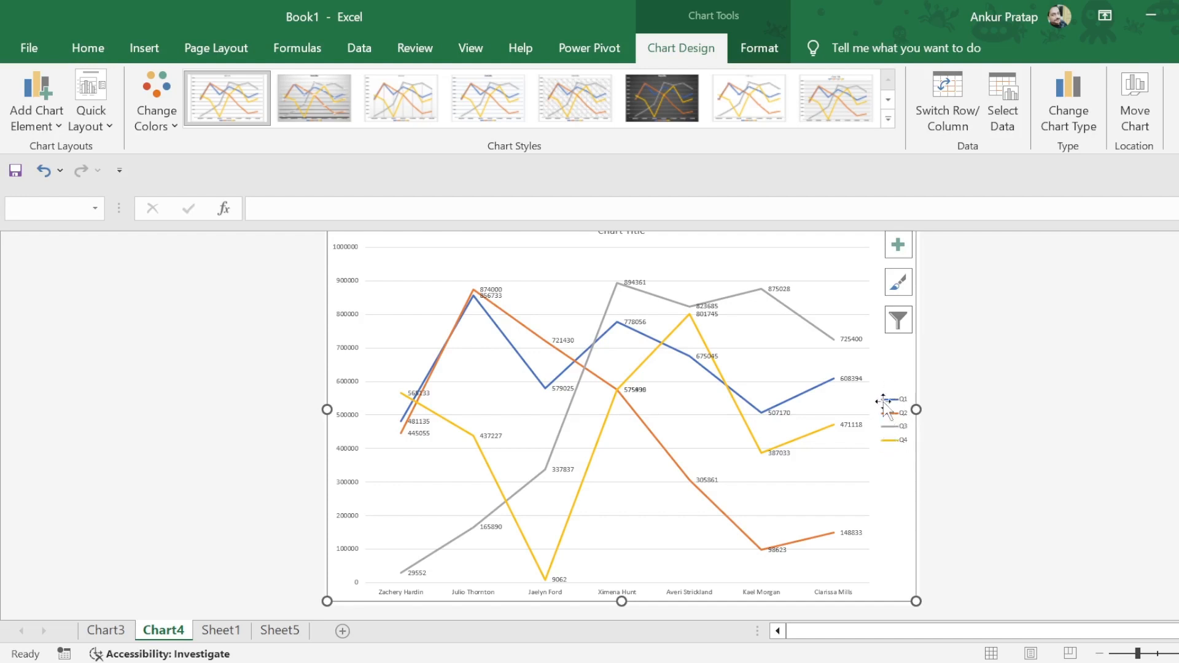
pyautogui.scroll(1, 672, 493)
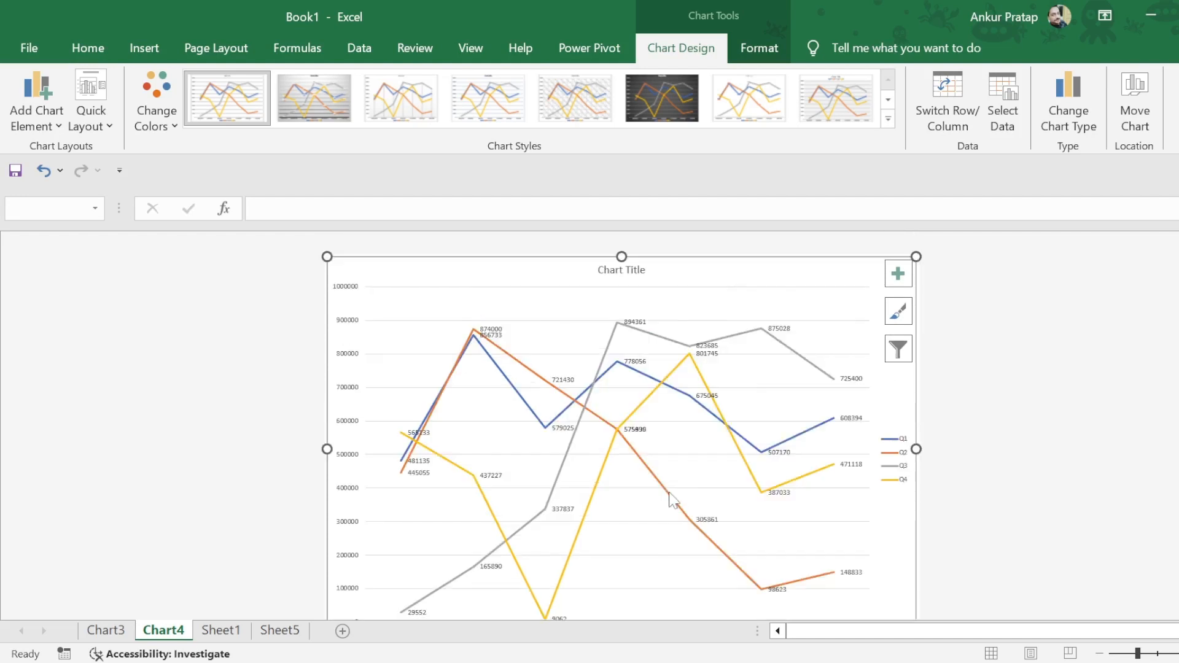
# Step: Change the line chart's colours to the fourth Colorful palette, starting with green, blue and gold
pyautogui.scroll(-1, 672, 499)
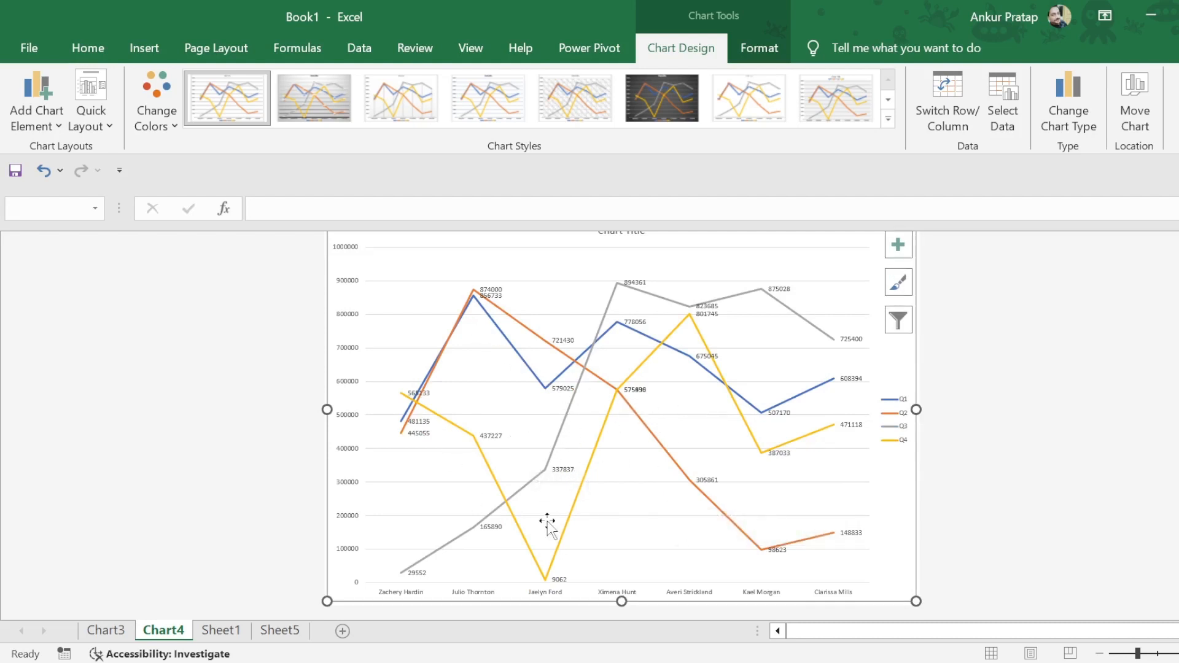
pyautogui.click(174, 127)
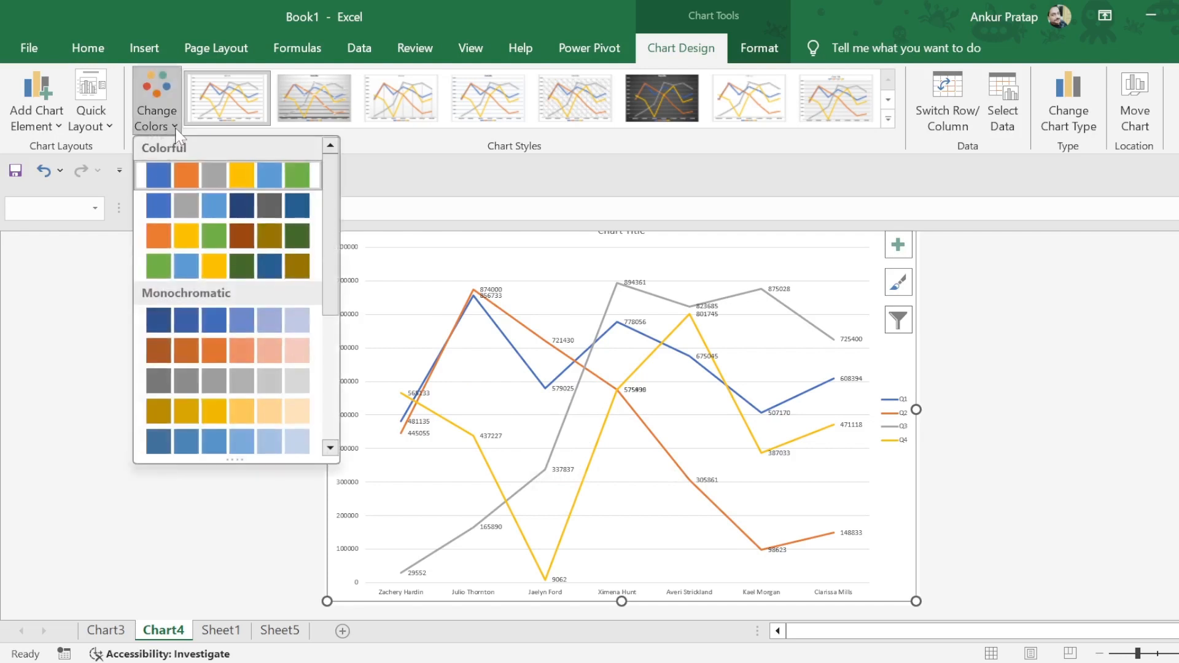
pyautogui.click(230, 265)
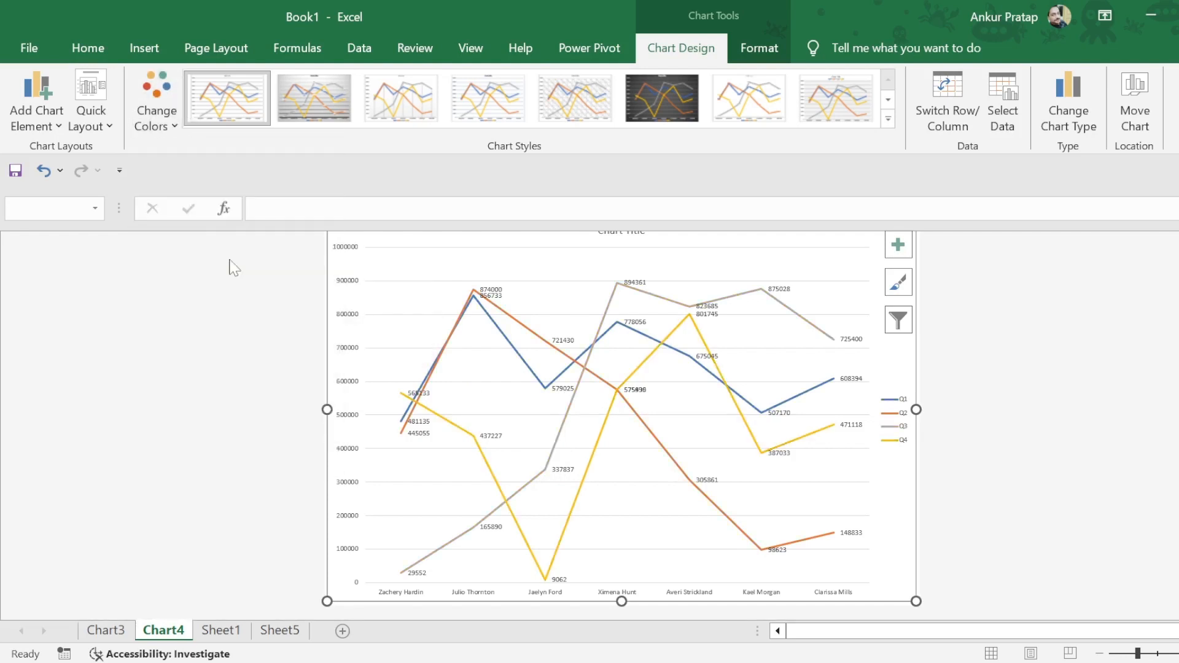
# Step: Apply chart Style 4 to the line chart and recolour it with the Colorful palette starting with orange, gold and green
pyautogui.click(898, 282)
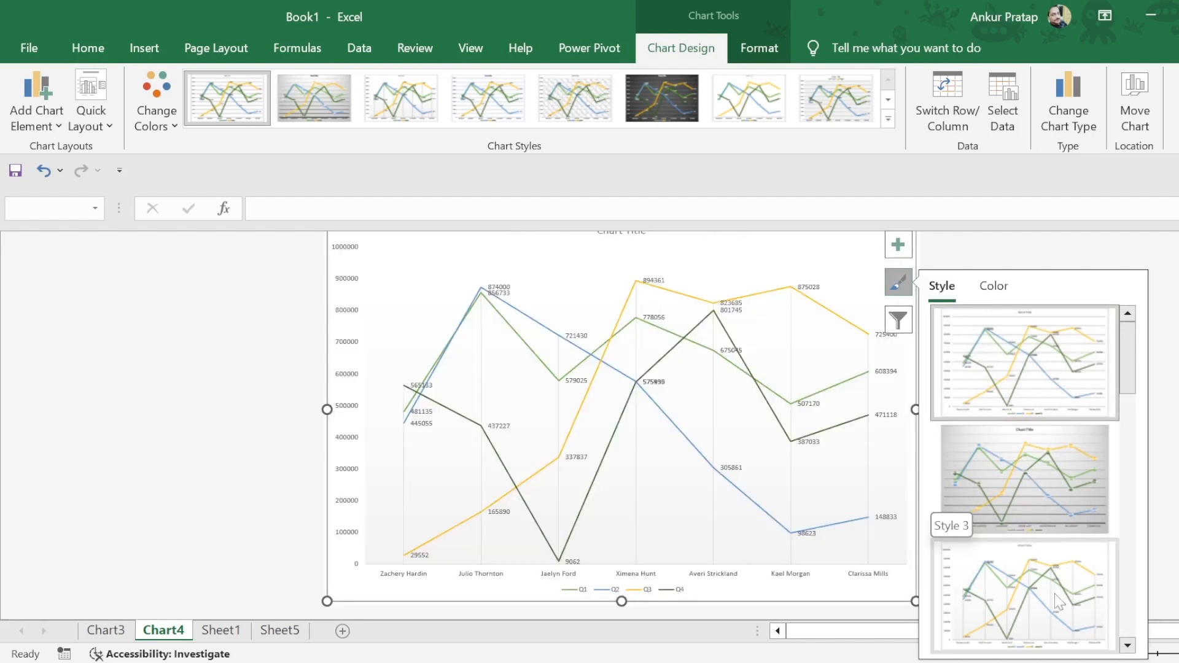
pyautogui.scroll(-1, 1055, 596)
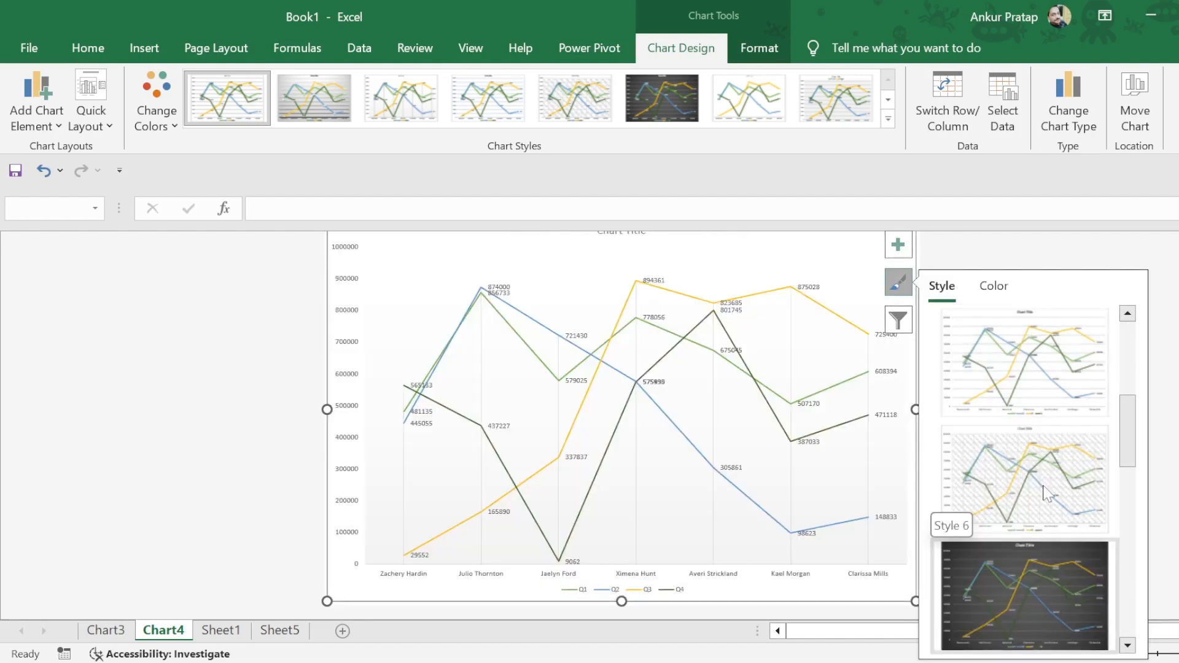
pyautogui.click(1048, 403)
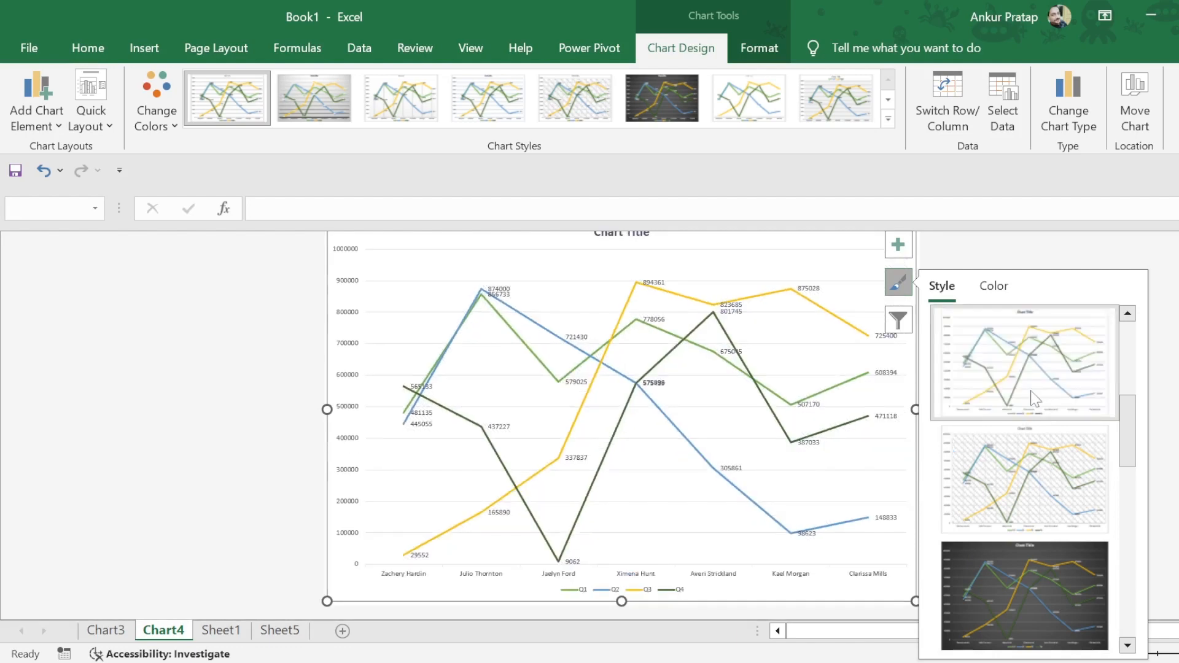
pyautogui.click(990, 288)
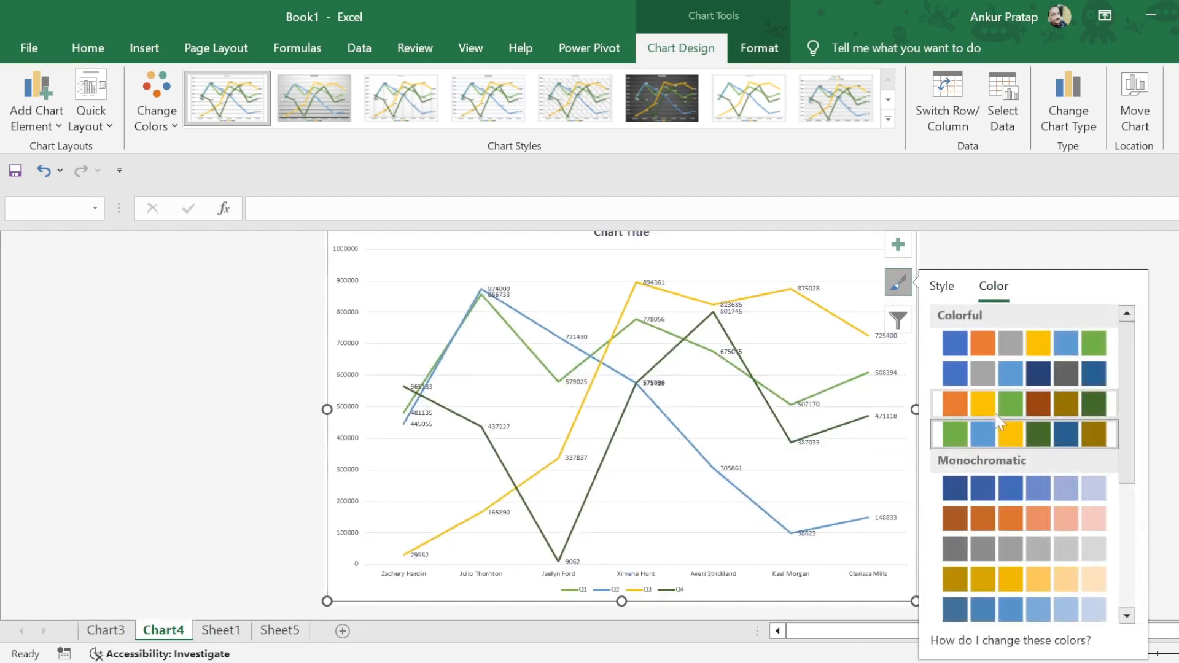
pyautogui.click(993, 402)
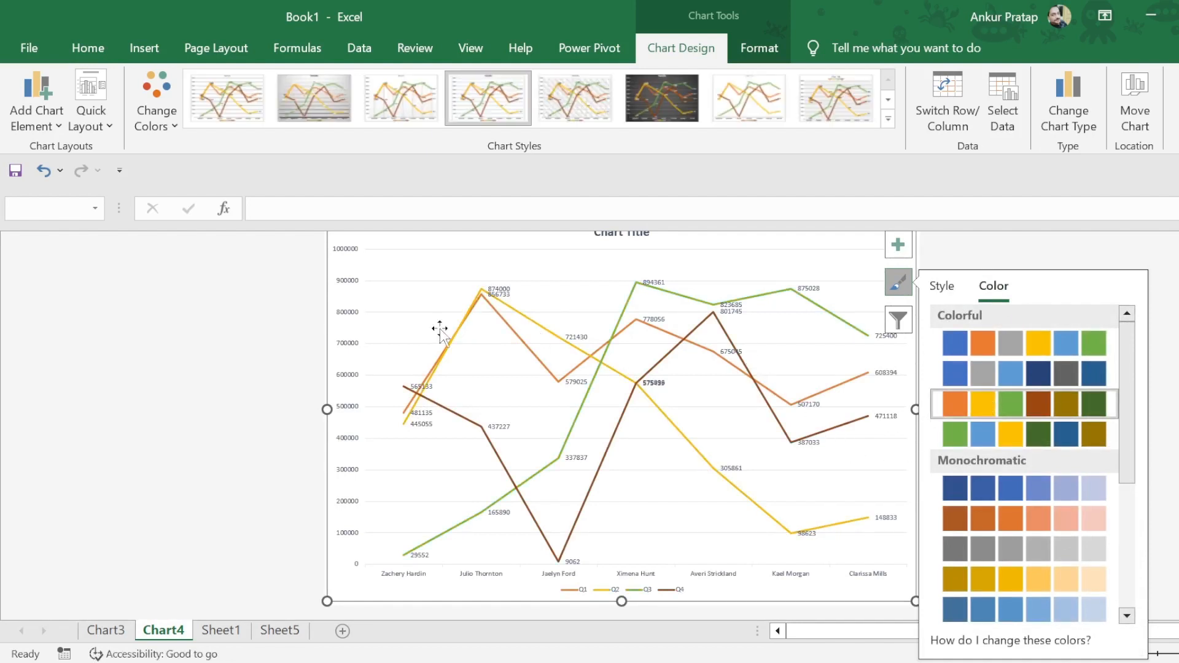
pyautogui.click(258, 393)
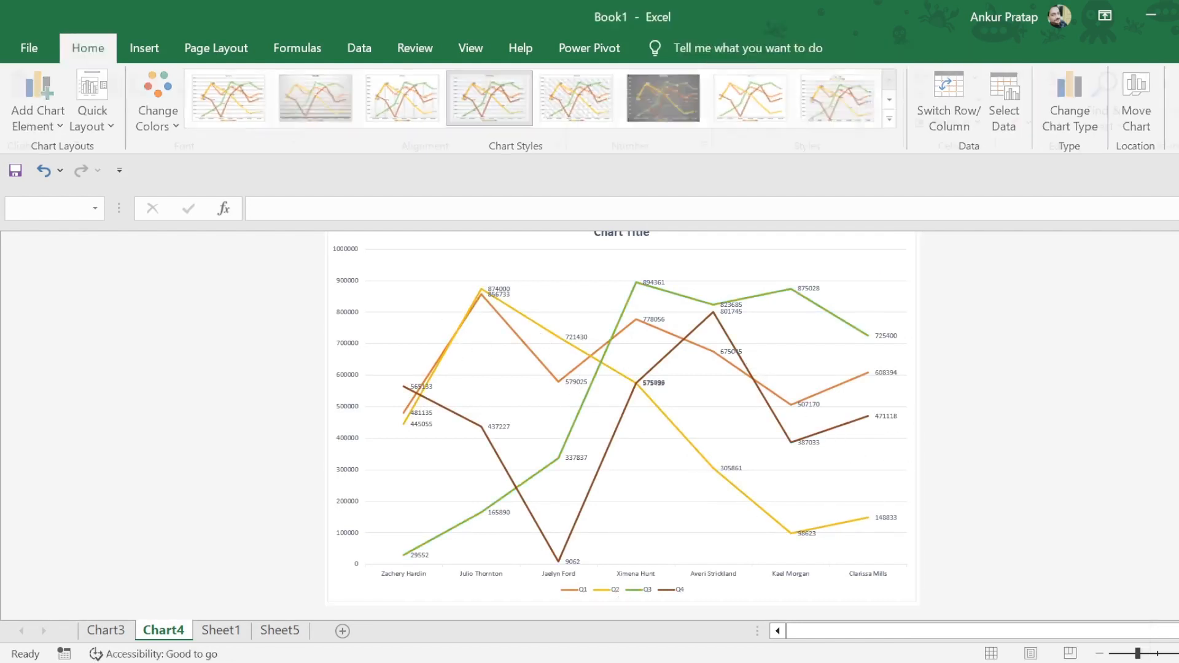
pyautogui.scroll(2, 611, 416)
pyautogui.scroll(-2, 651, 430)
pyautogui.scroll(2, 651, 427)
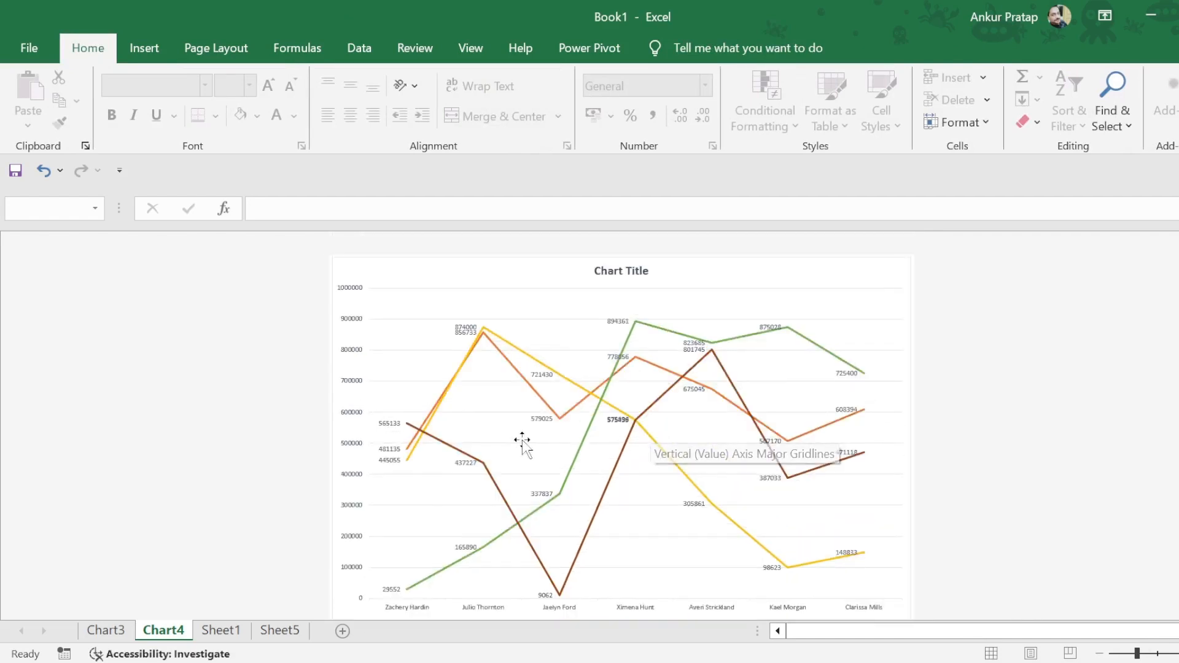
# Step: Remove the legend and the primary major horizontal gridlines from the line chart
pyautogui.click(883, 293)
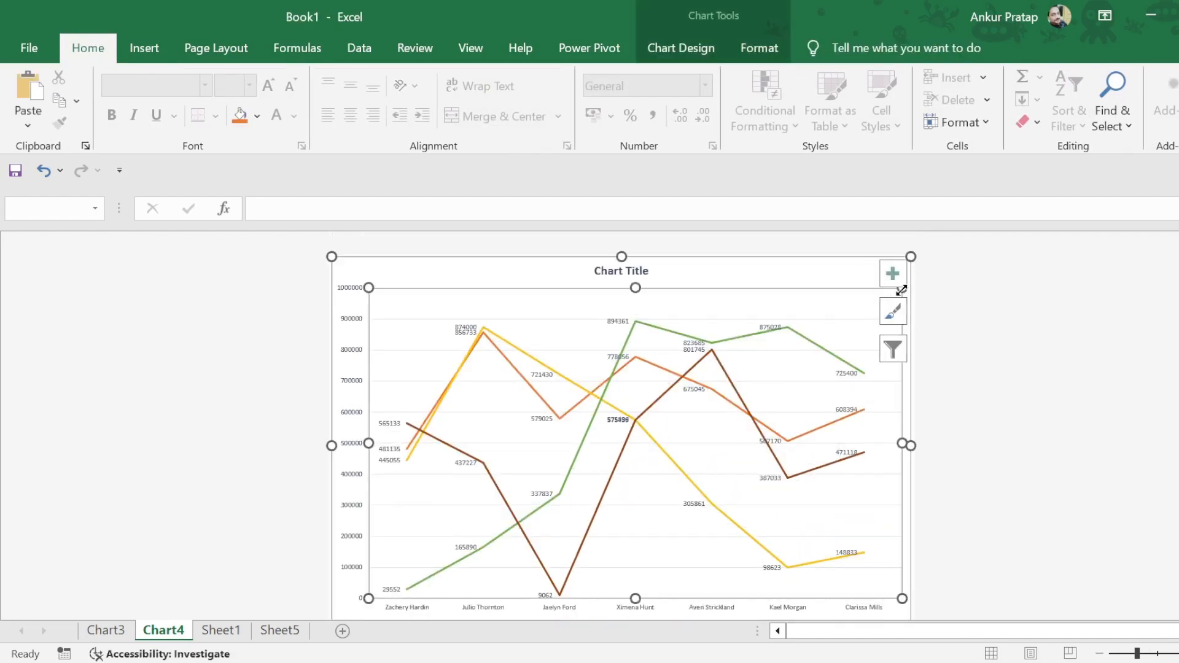
pyautogui.click(893, 273)
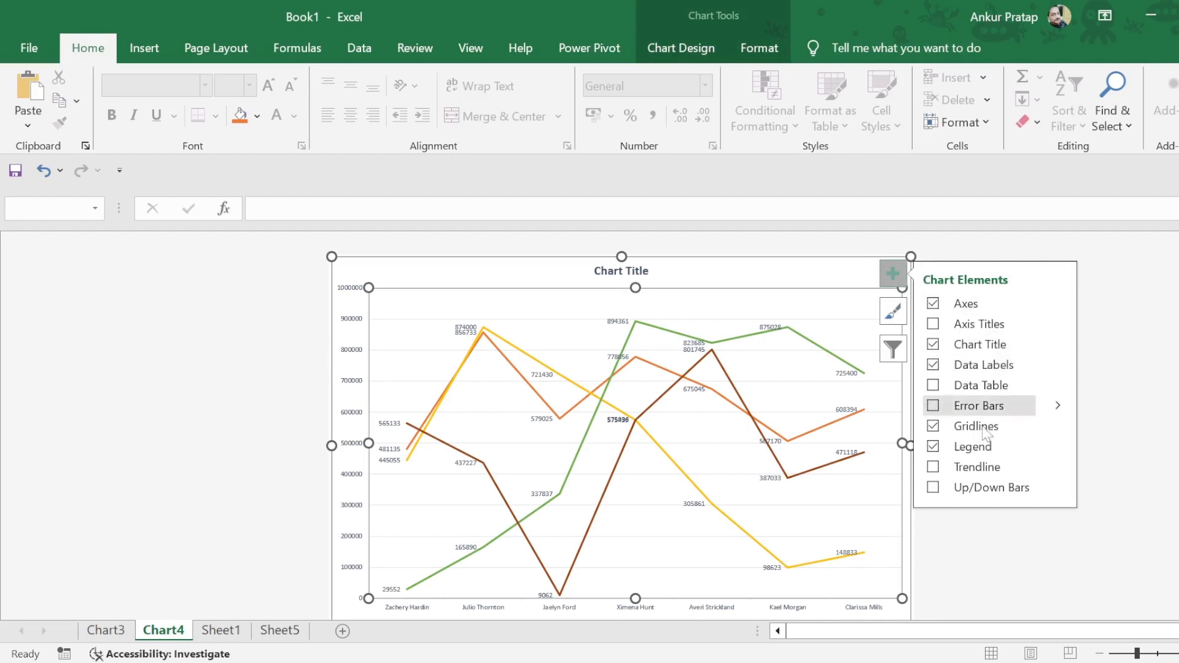
pyautogui.scroll(-1, 707, 528)
pyautogui.scroll(-1, 705, 530)
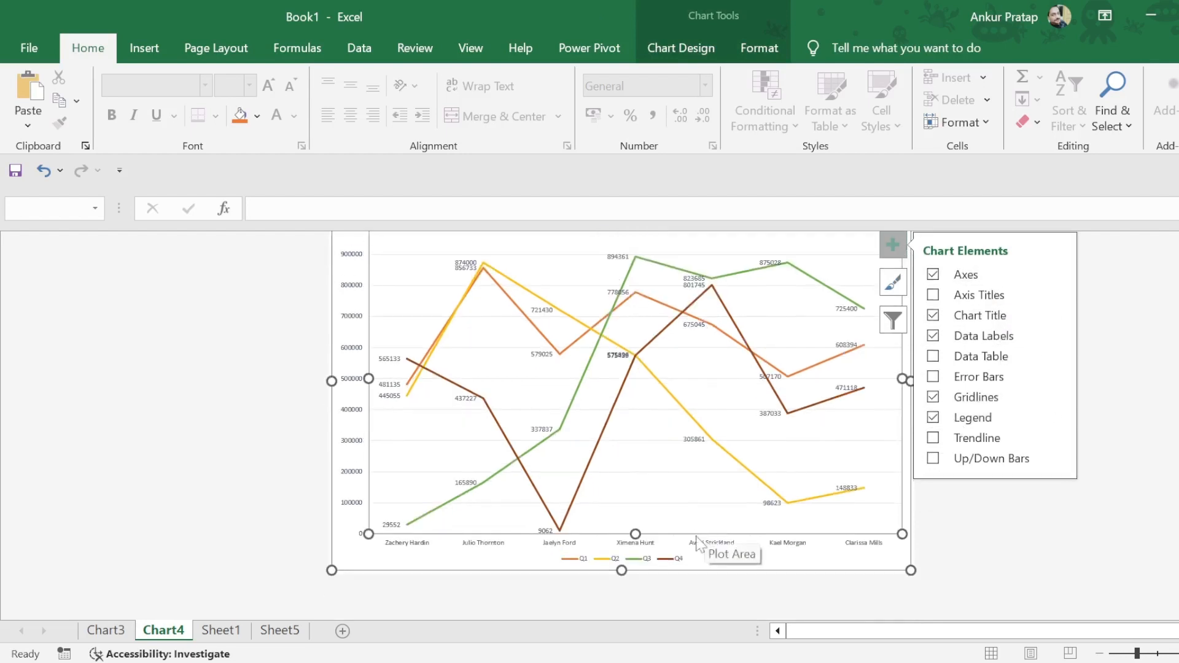
pyautogui.click(933, 418)
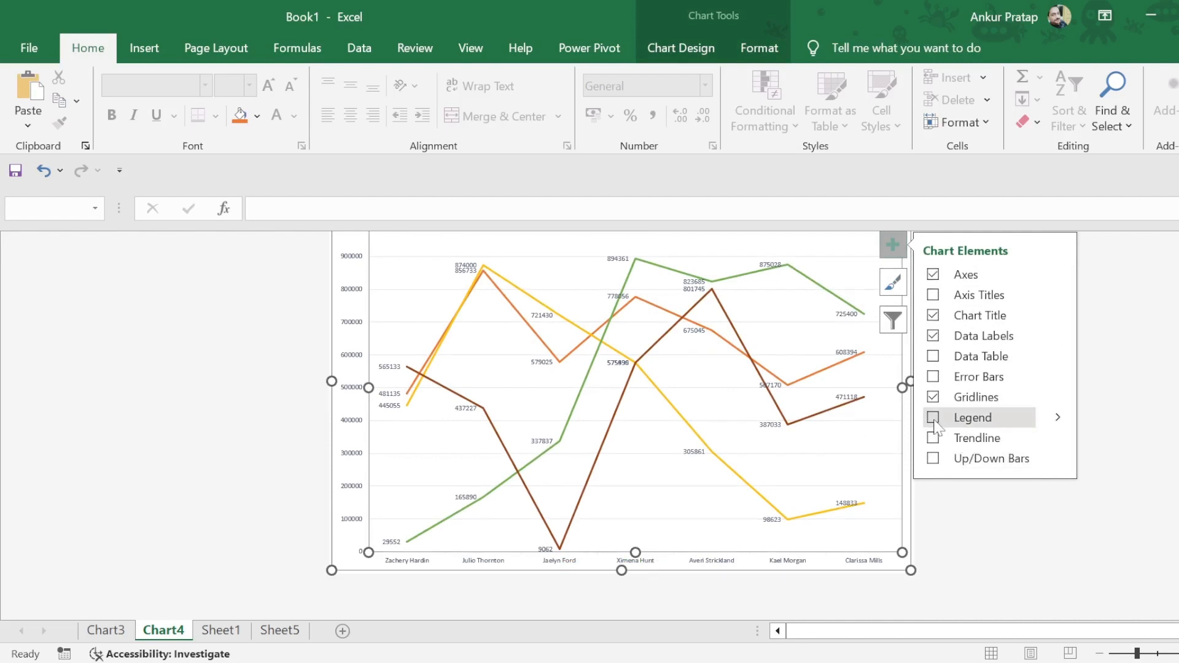
pyautogui.click(1061, 401)
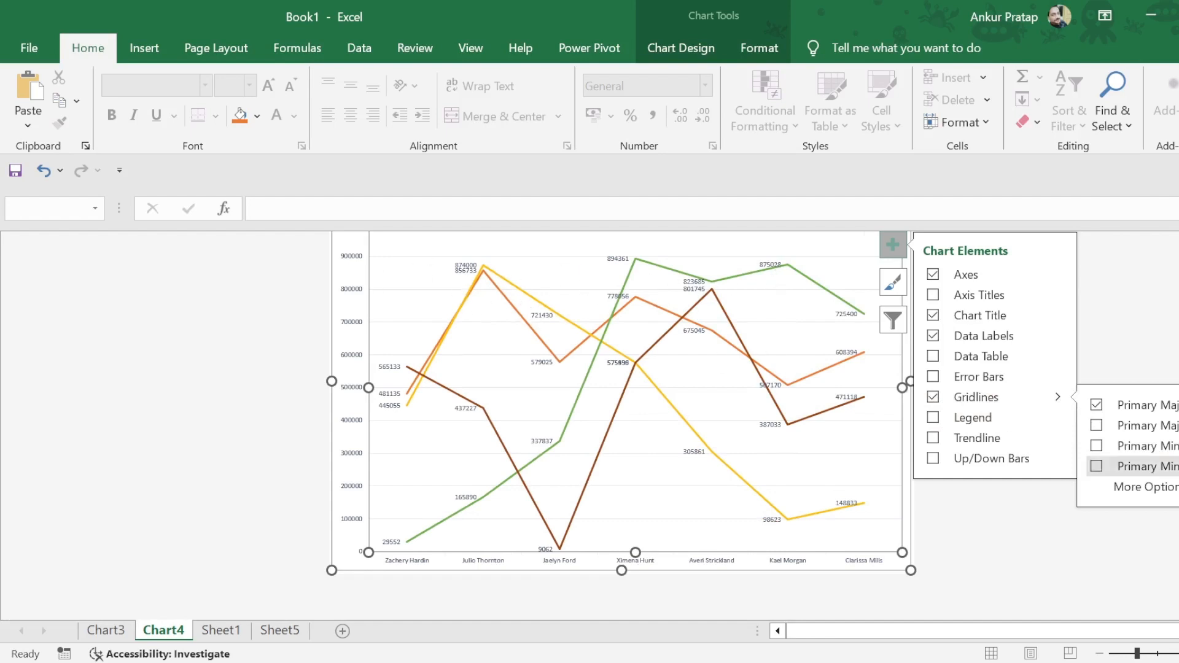
pyautogui.click(1097, 406)
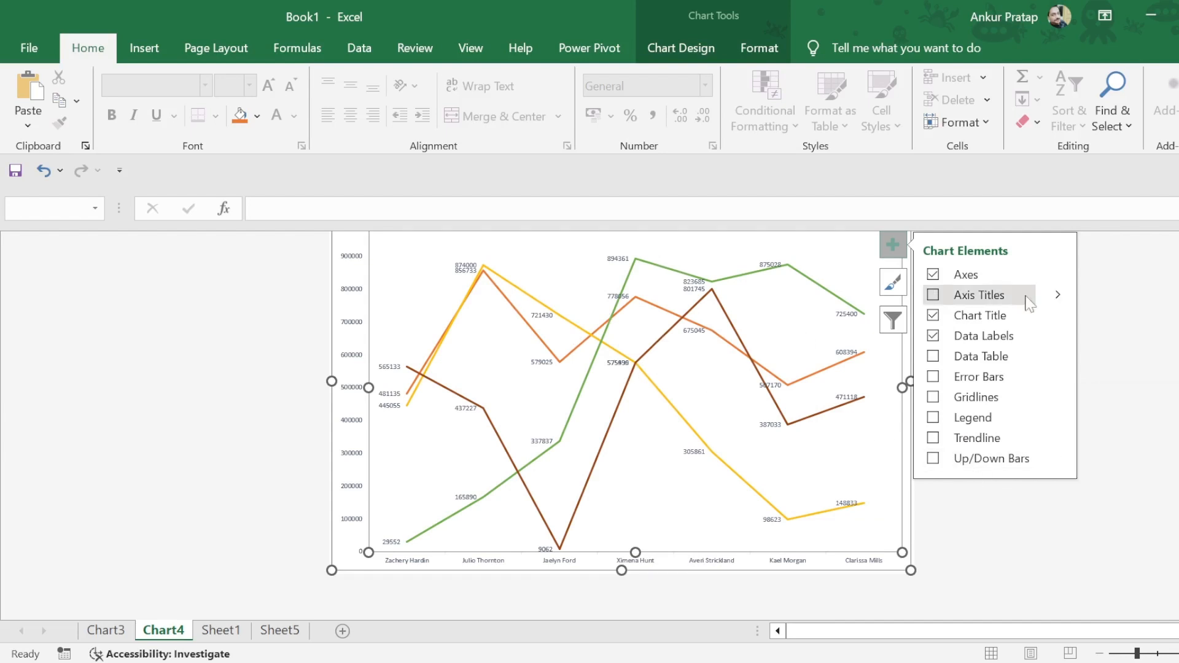
# Step: Add primary horizontal and primary vertical axis titles to the line chart
pyautogui.moveTo(1060, 298)
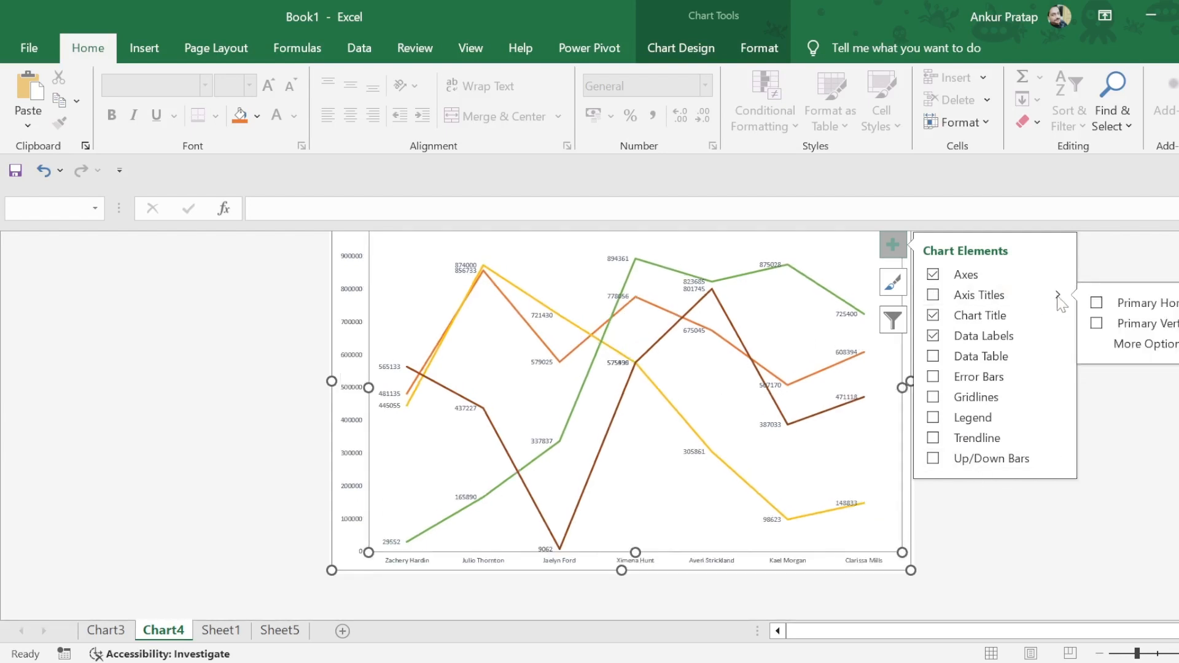
pyautogui.click(1098, 303)
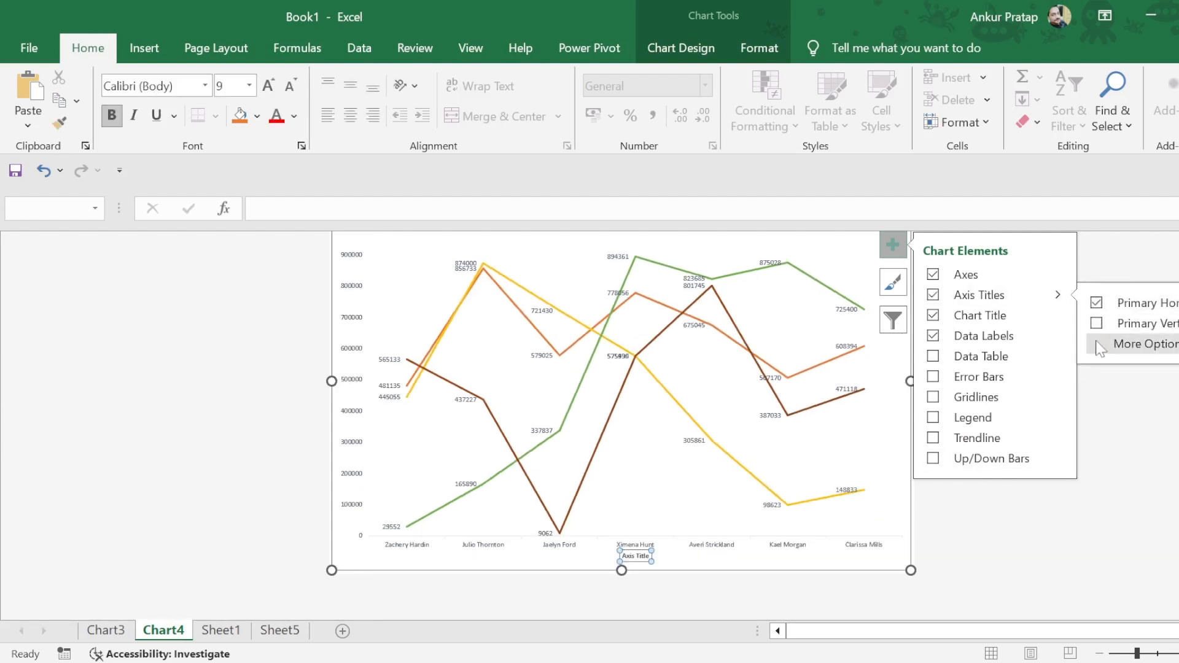
pyautogui.click(1097, 323)
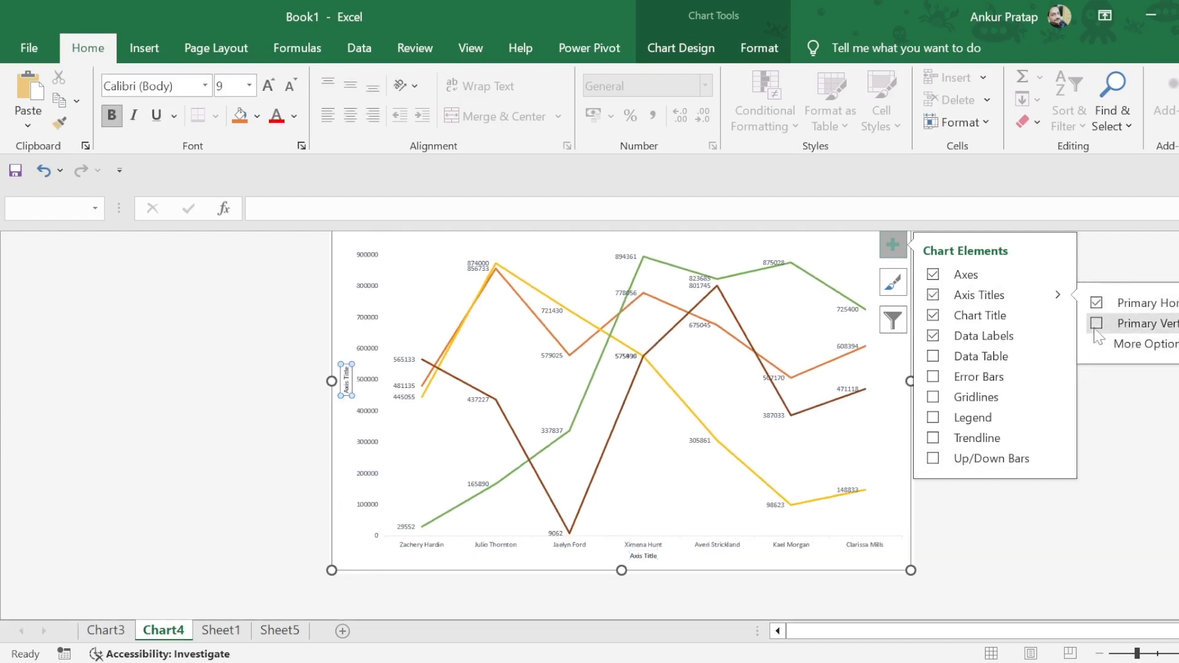
# Step: Set the vertical axis title to Sales and the horizontal axis title to Sales Manager
pyautogui.doubleClick(347, 378)
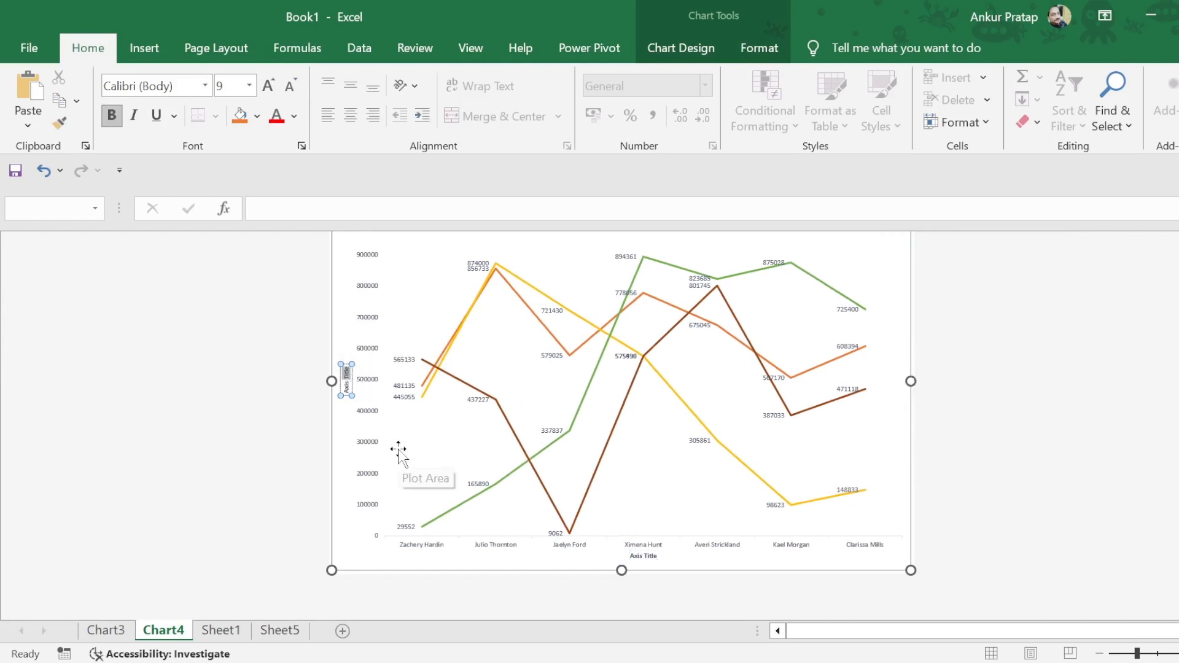
pyautogui.hotkey('ctrl', 'a')
pyautogui.write('Sales')
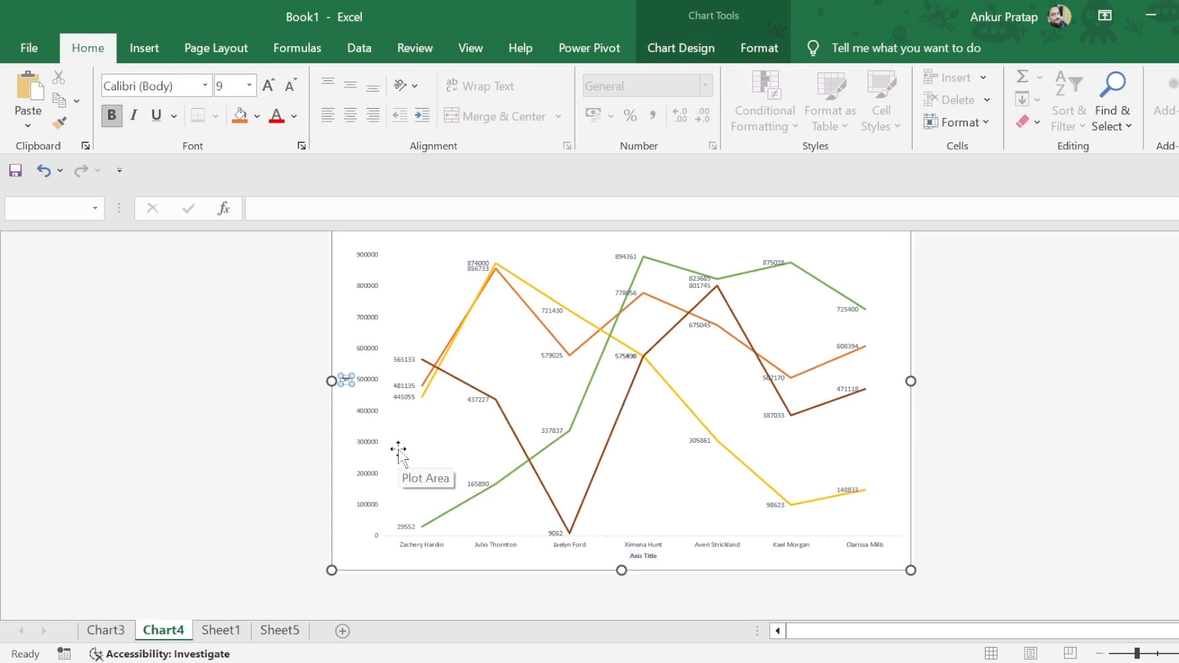
pyautogui.doubleClick(650, 556)
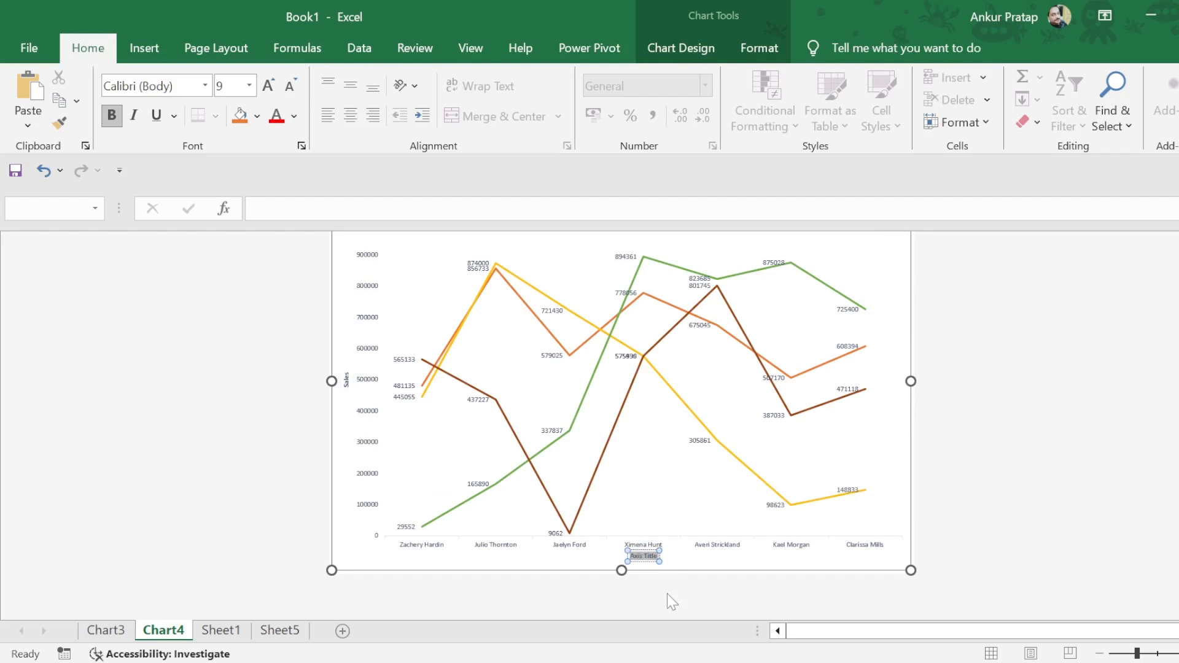
pyautogui.write('Sales Manager')
pyautogui.click(1062, 532)
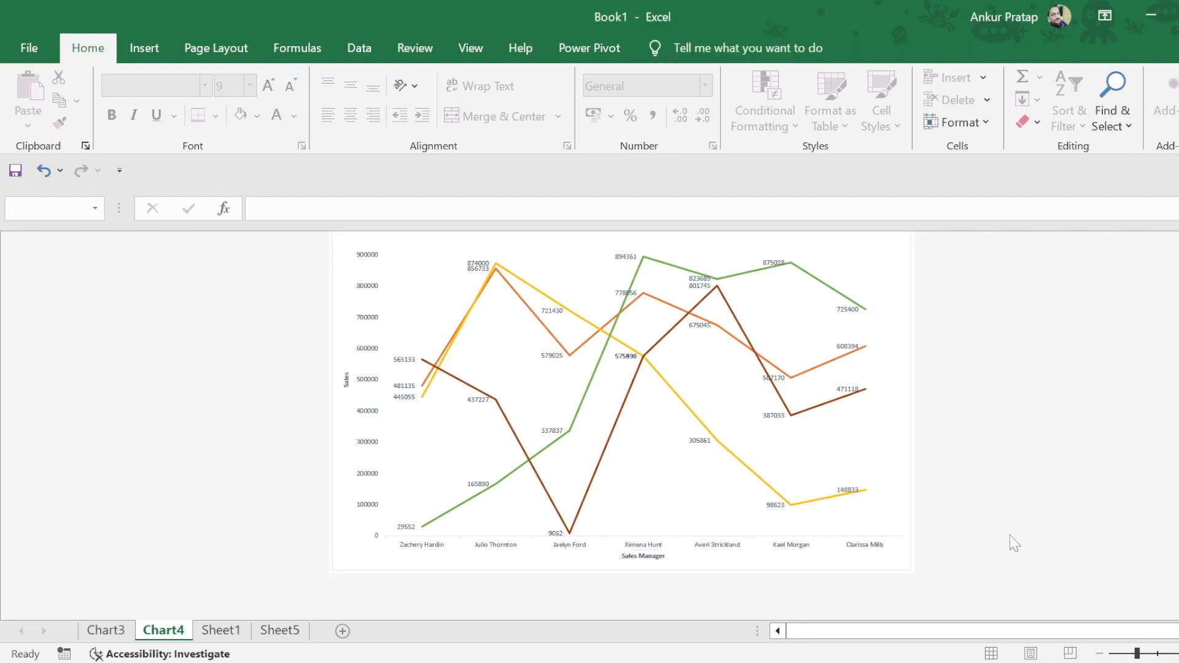
pyautogui.scroll(1, 759, 495)
pyautogui.scroll(-1, 758, 493)
pyautogui.scroll(1, 758, 492)
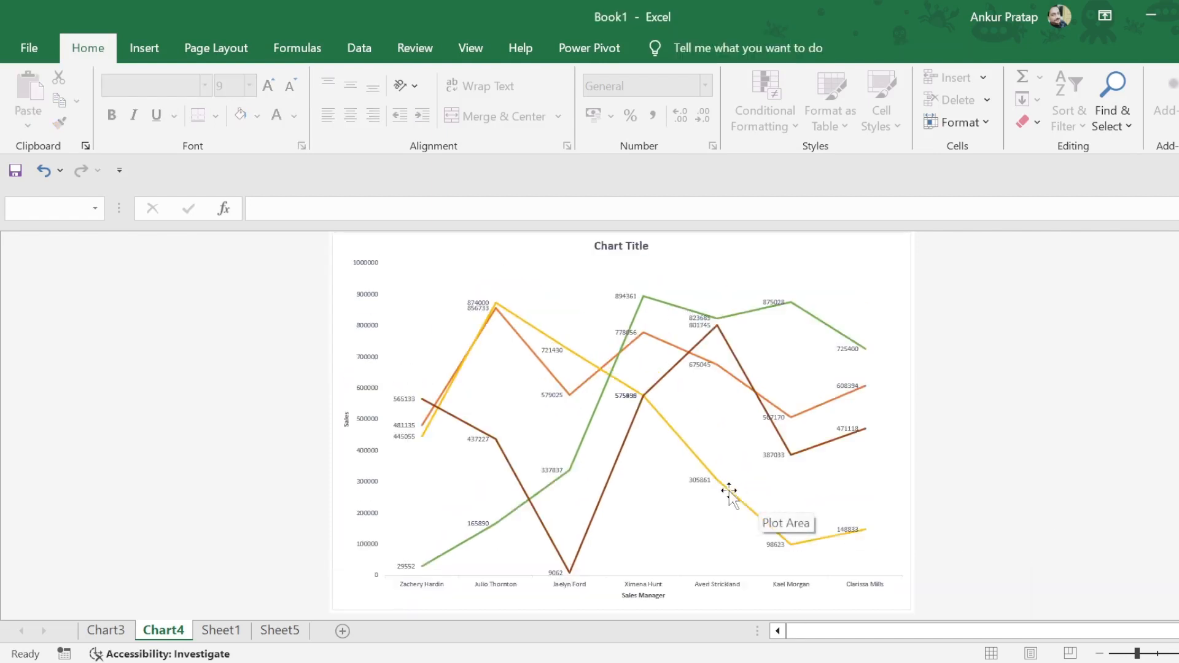
# Step: Extend the line chart's data range to Sheet1!$A$3:$F$10 so it includes the Total column
pyautogui.click(221, 630)
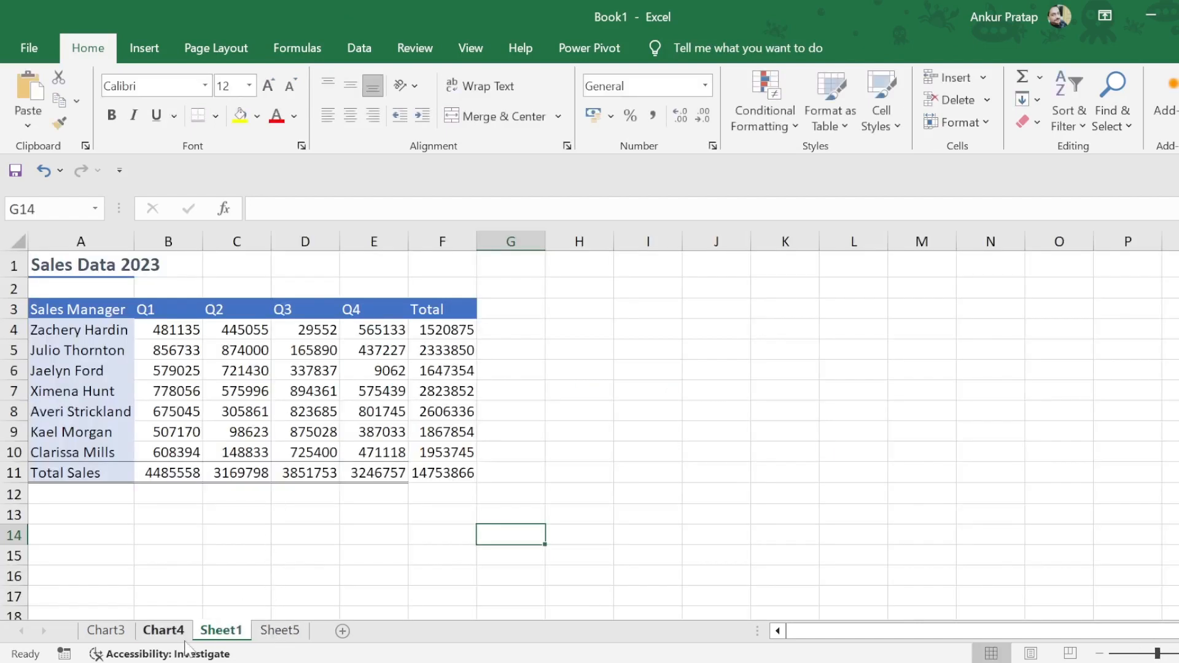
pyautogui.click(164, 630)
pyautogui.click(639, 366)
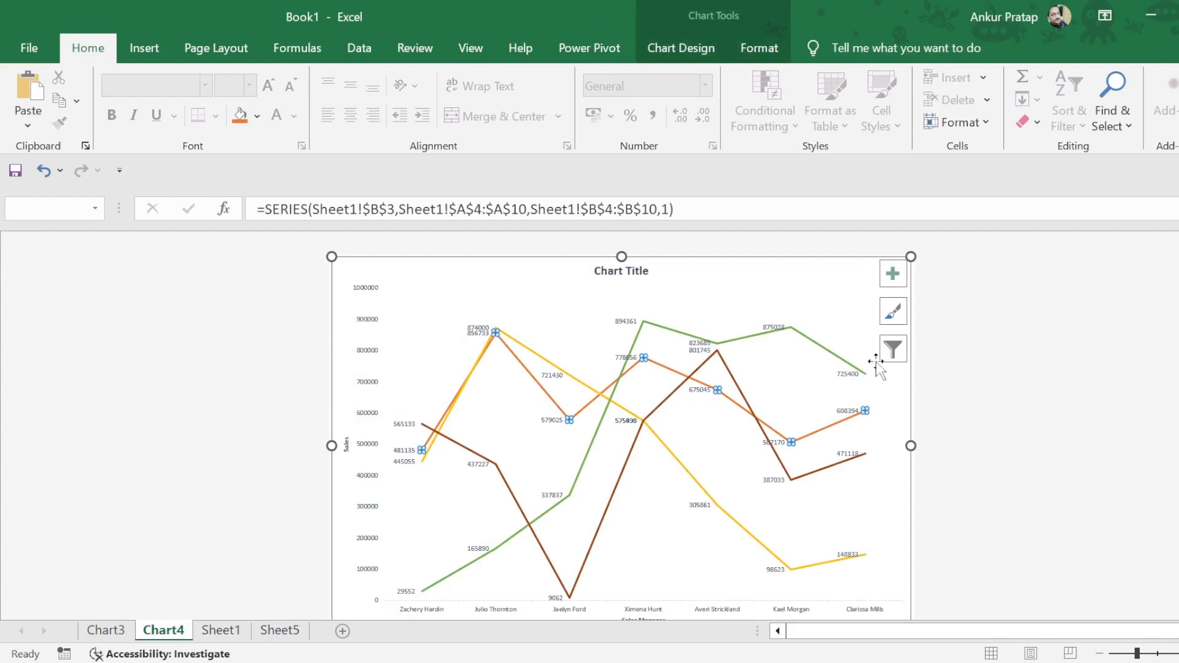
pyautogui.click(720, 48)
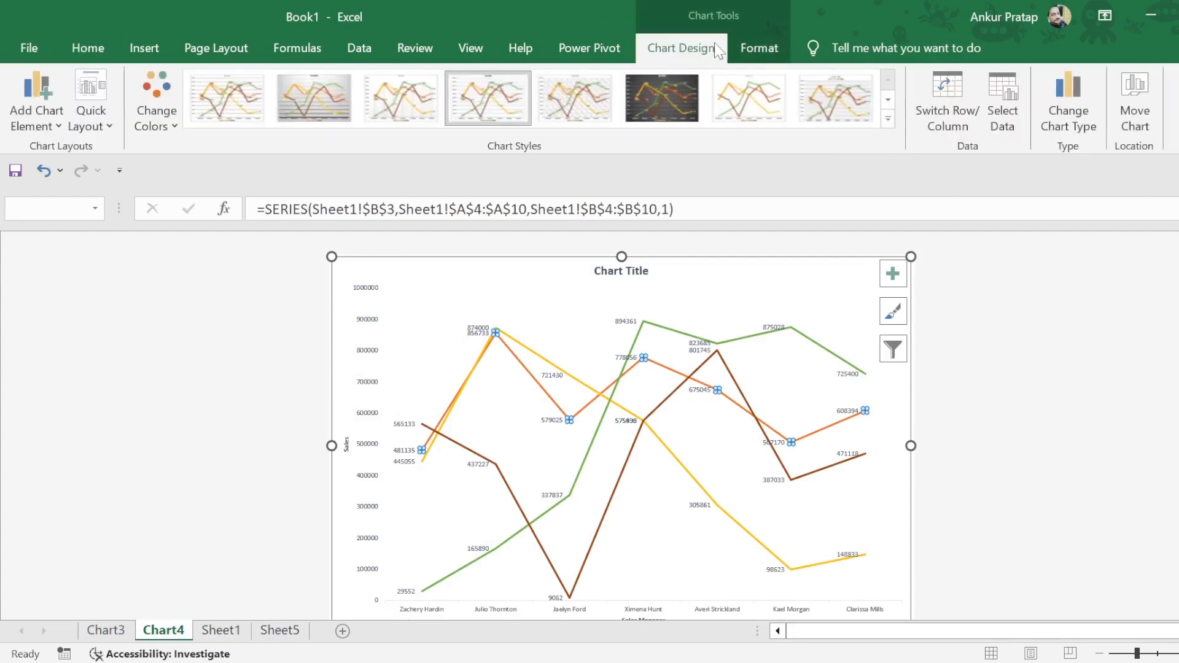
pyautogui.click(999, 108)
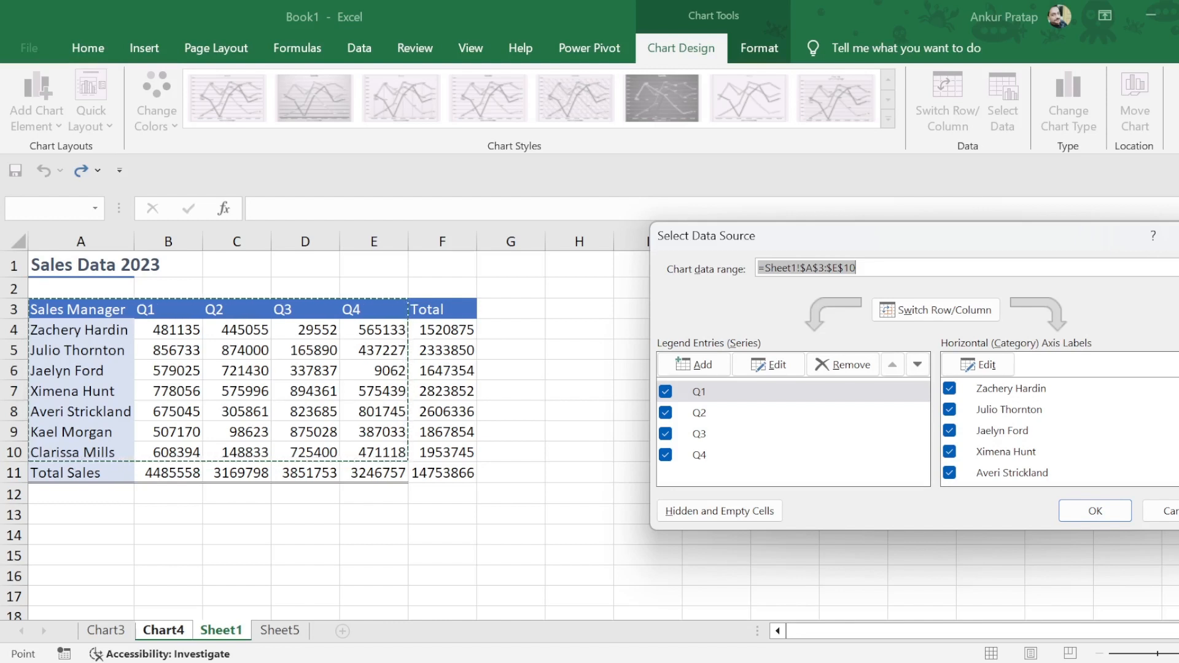
pyautogui.click(1178, 268)
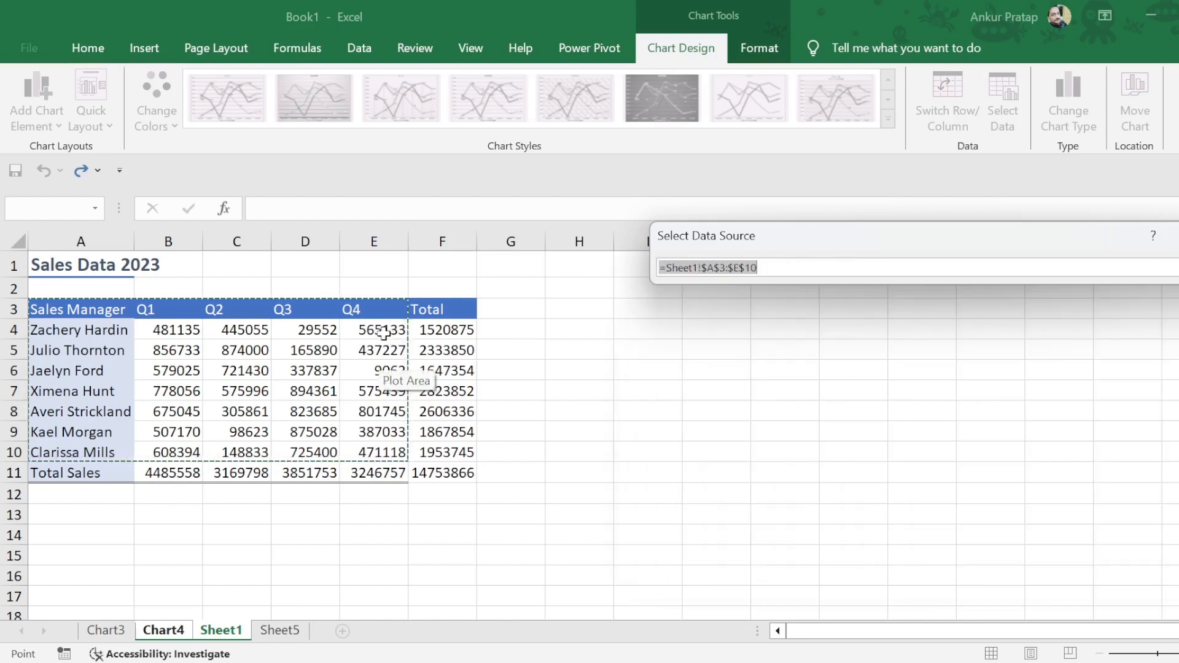
pyautogui.moveTo(66, 310); pyautogui.dragTo(446, 453)
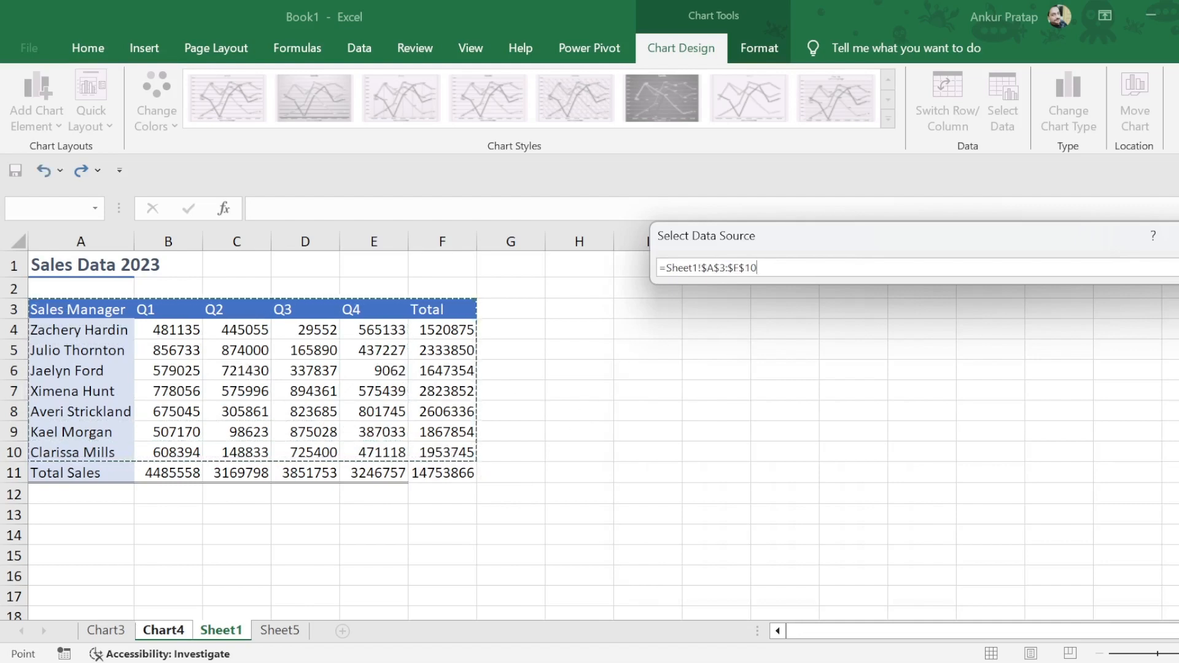
pyautogui.click(1178, 268)
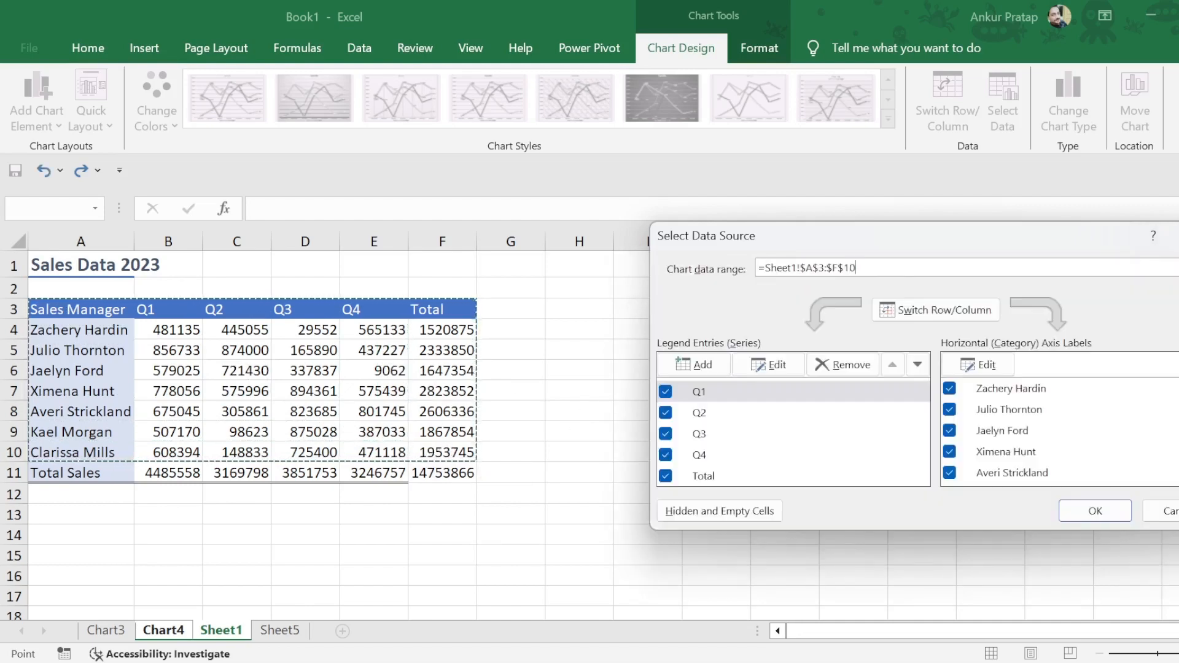
pyautogui.click(1096, 512)
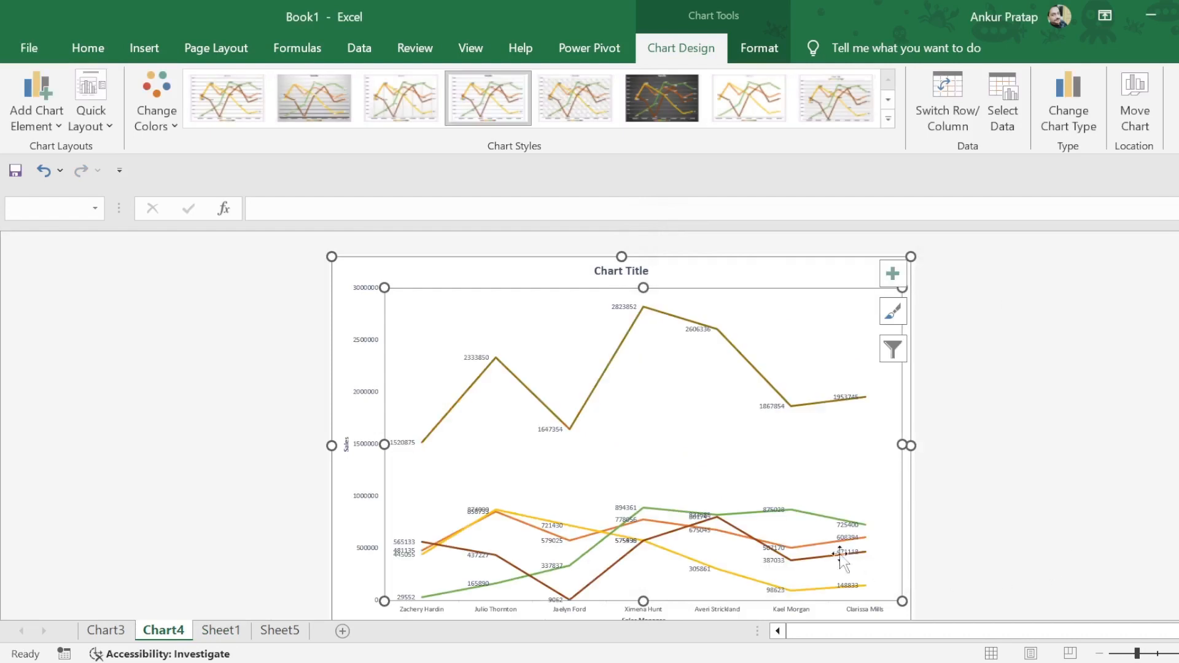
# Step: Change the chart type to a Combo chart and set the Q4 series to Clustered Column
pyautogui.scroll(-1, 762, 483)
pyautogui.scroll(1, 762, 482)
pyautogui.scroll(-1, 763, 484)
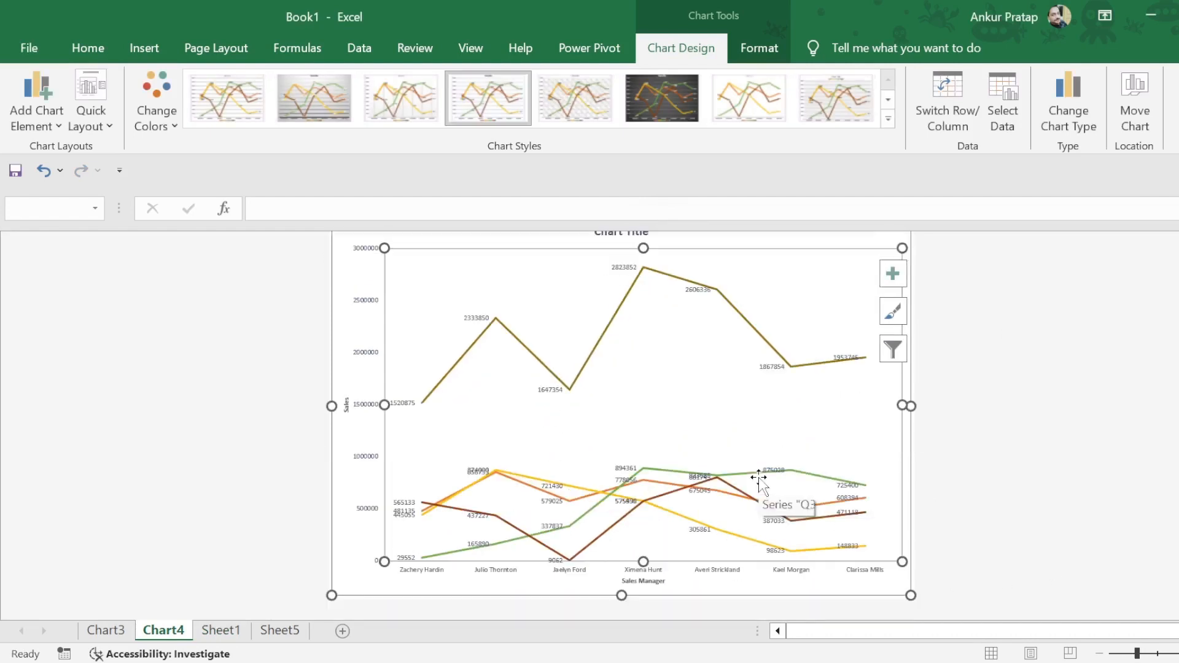
pyautogui.scroll(1, 763, 485)
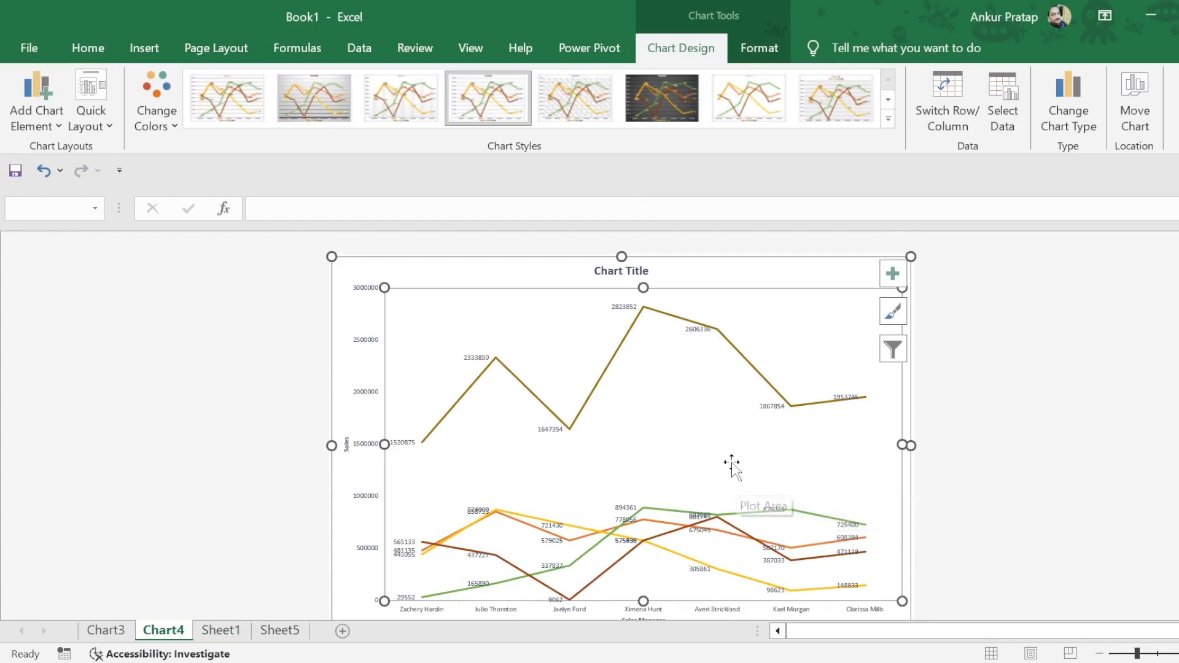
pyautogui.click(1073, 120)
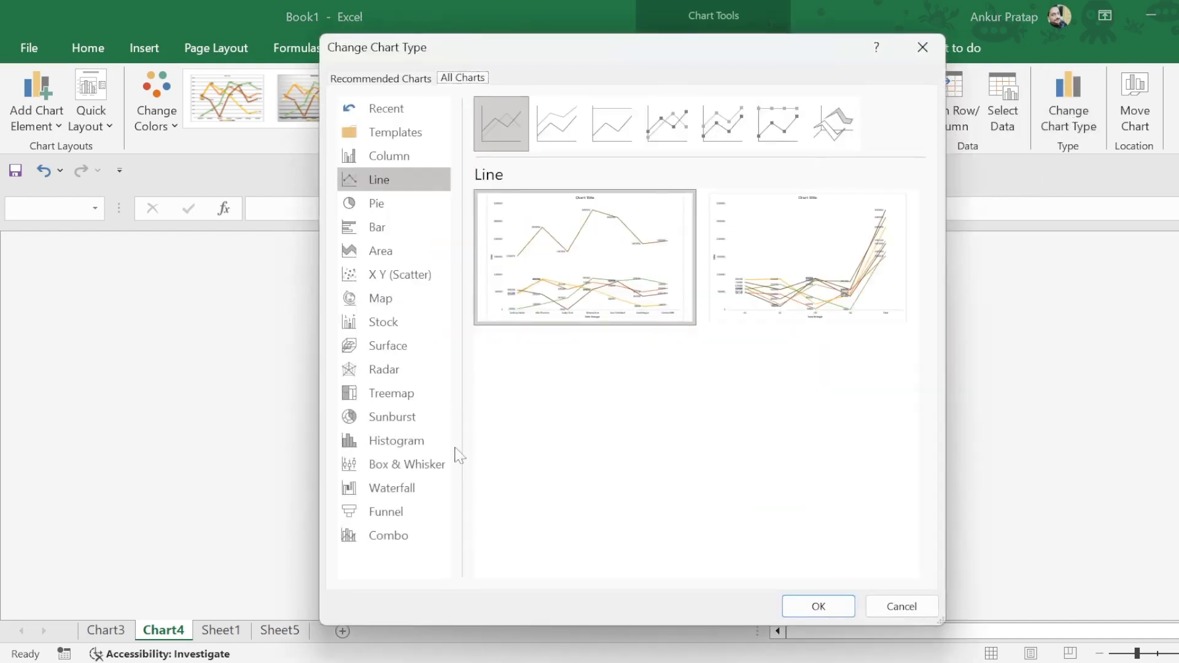
pyautogui.click(408, 540)
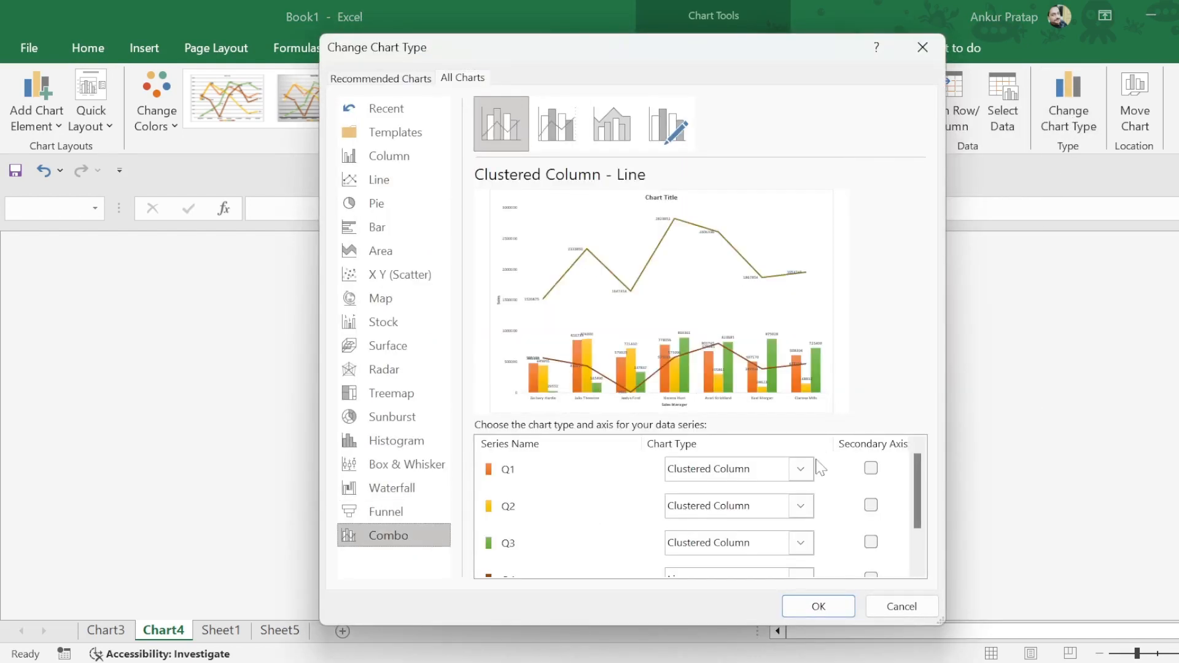
pyautogui.scroll(-2, 820, 470)
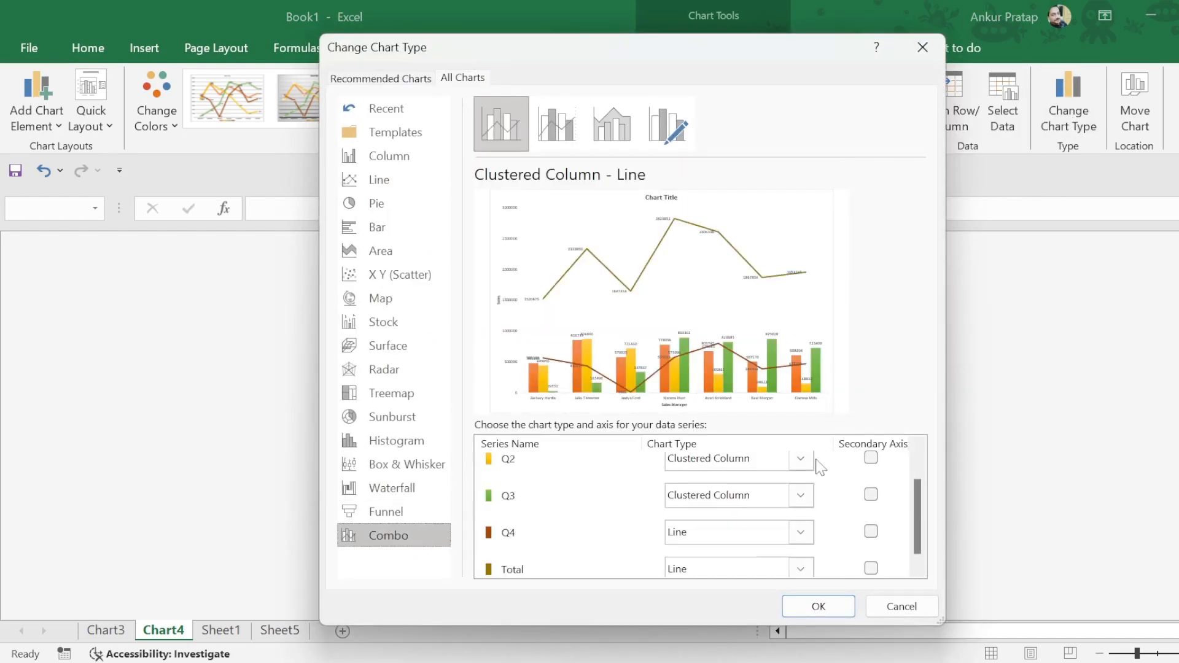
pyautogui.click(801, 533)
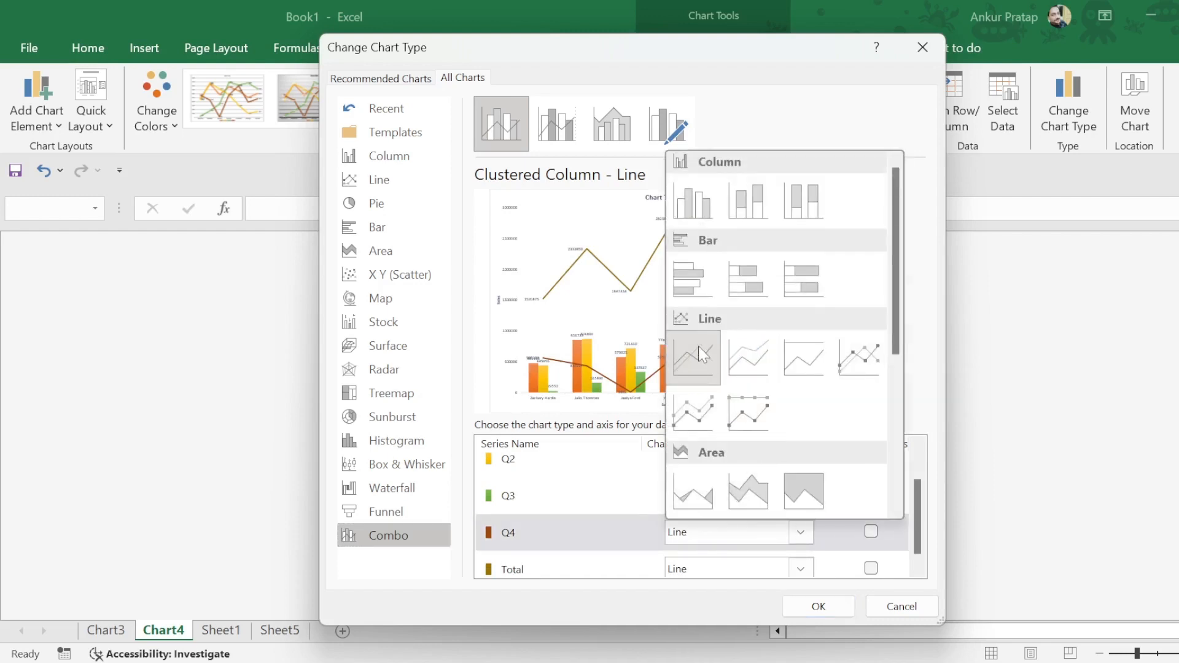
pyautogui.click(699, 206)
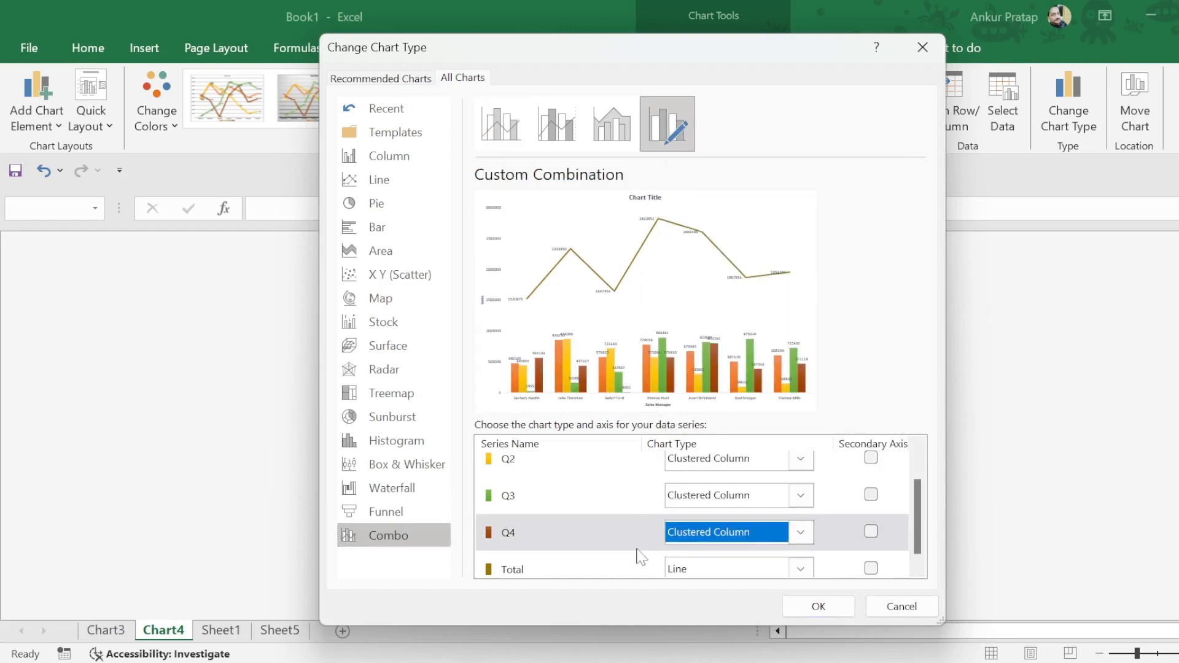
# Step: Plot the Total line series on the secondary axis and apply the custom combination chart
pyautogui.scroll(-1, 641, 557)
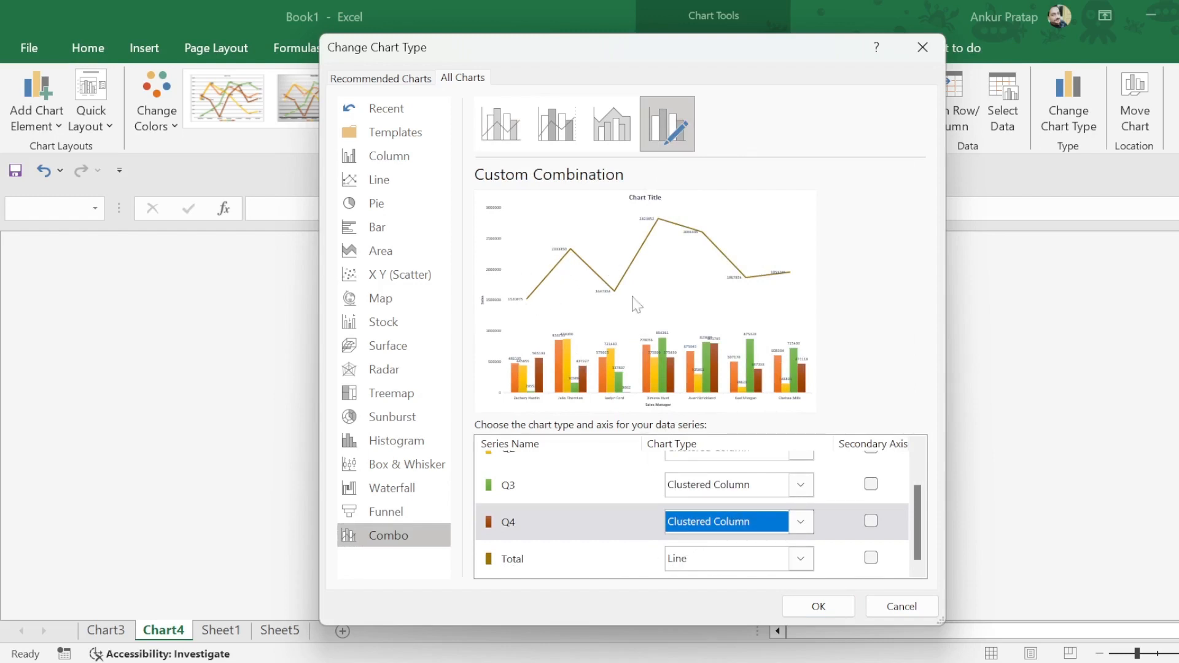
pyautogui.click(871, 558)
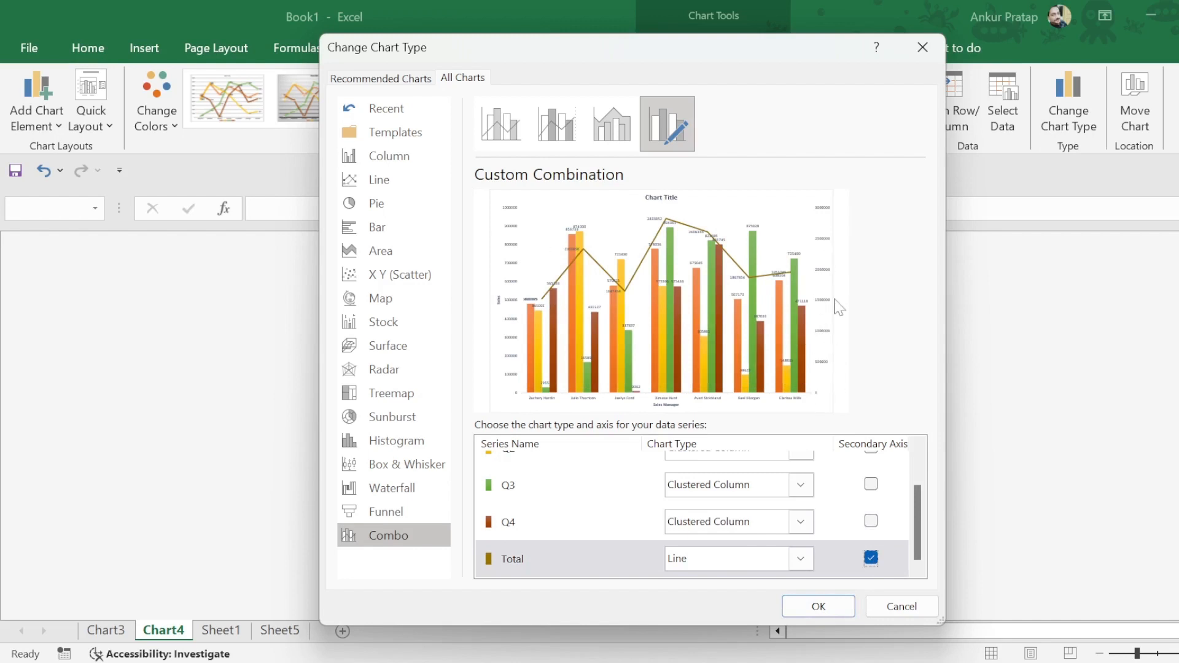
pyautogui.scroll(2, 854, 473)
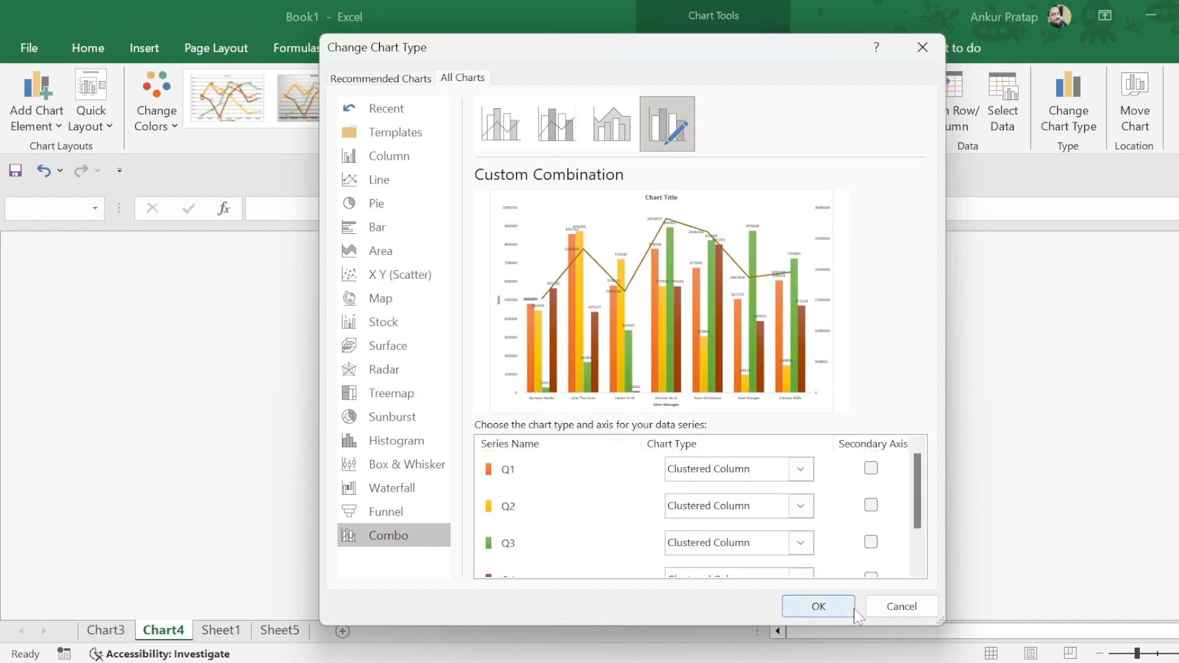
pyautogui.click(834, 607)
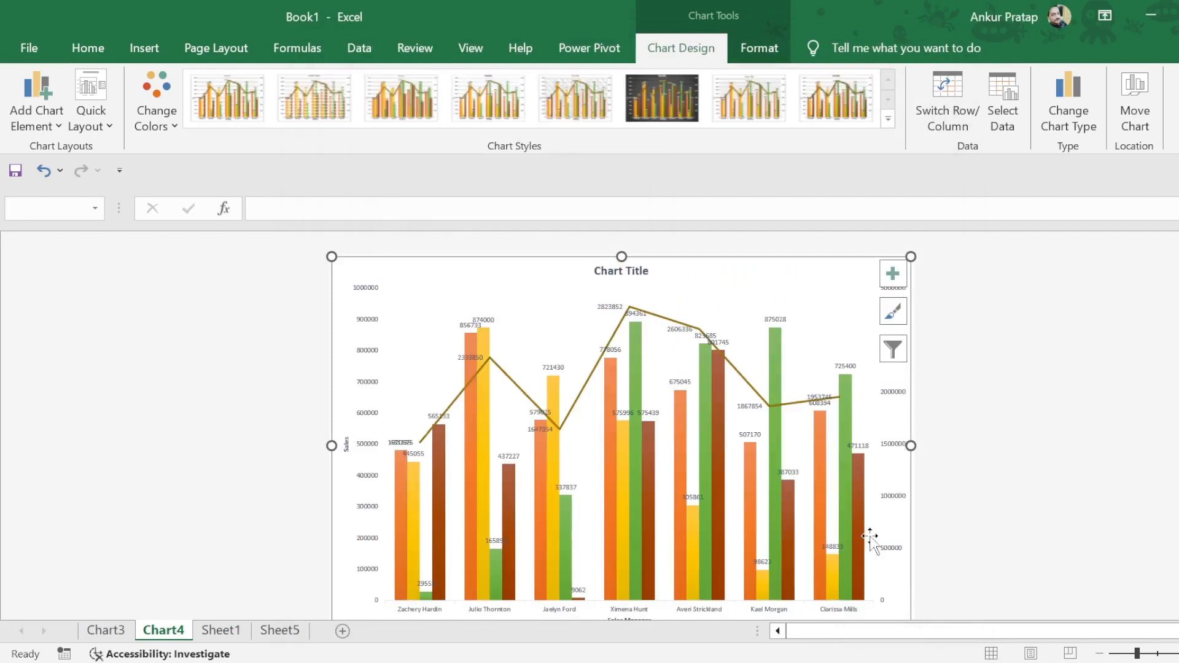
# Step: Remove the data labels from the combo chart
pyautogui.moveTo(623, 438)
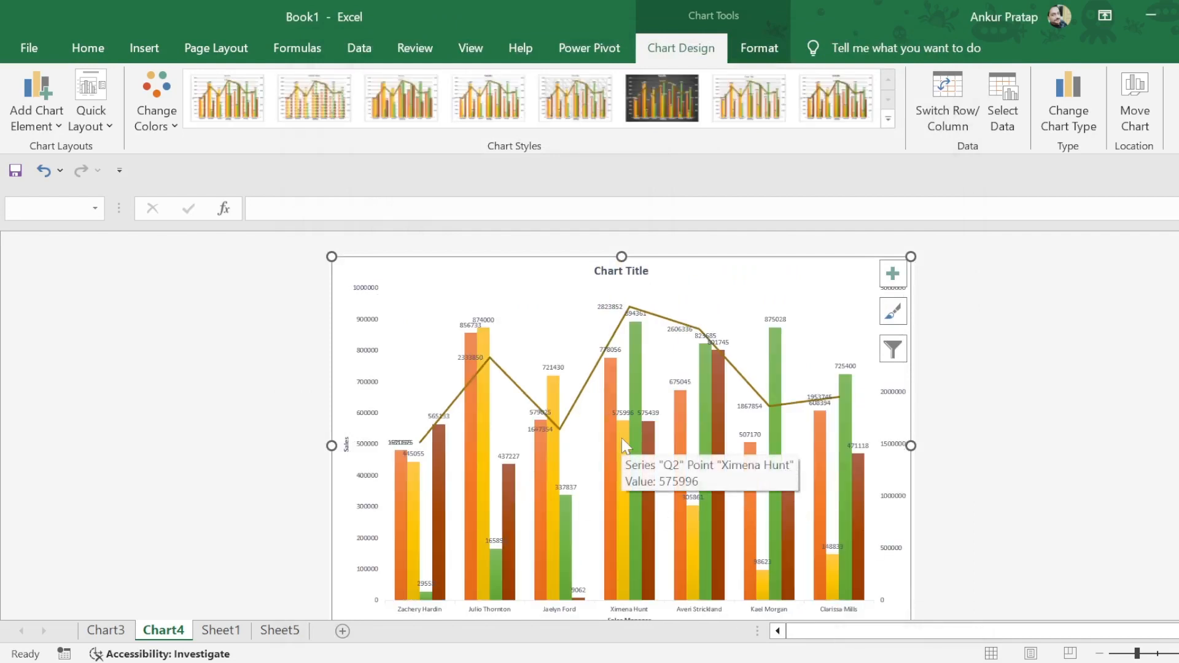
pyautogui.click(893, 273)
pyautogui.click(934, 368)
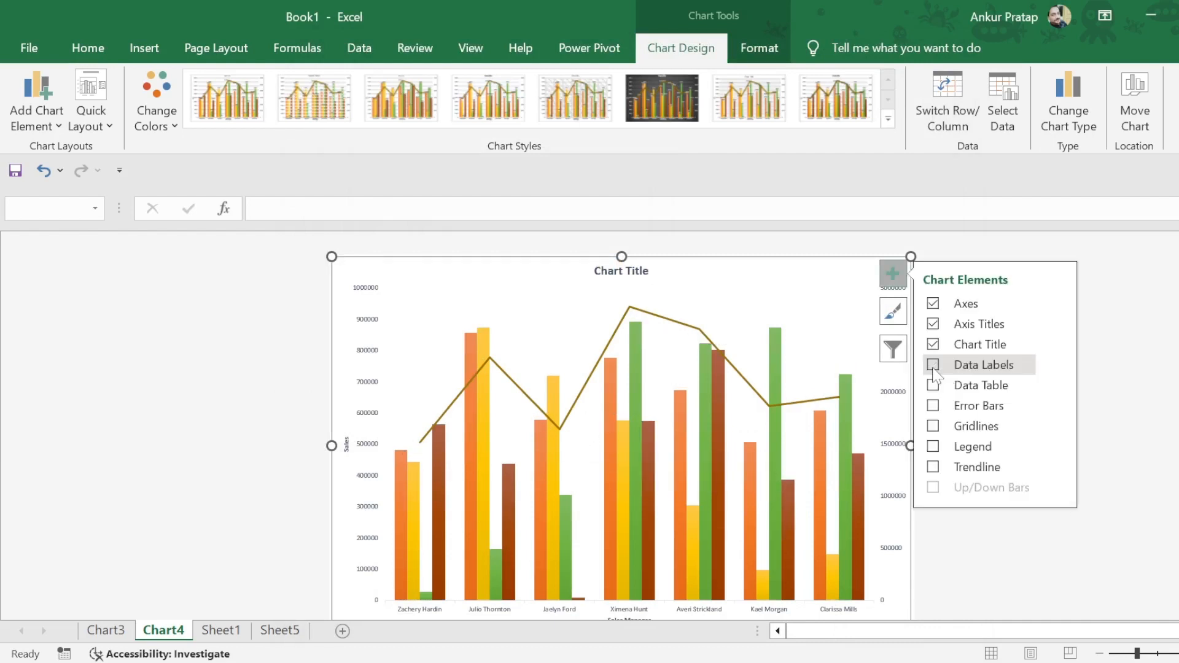
pyautogui.click(1153, 492)
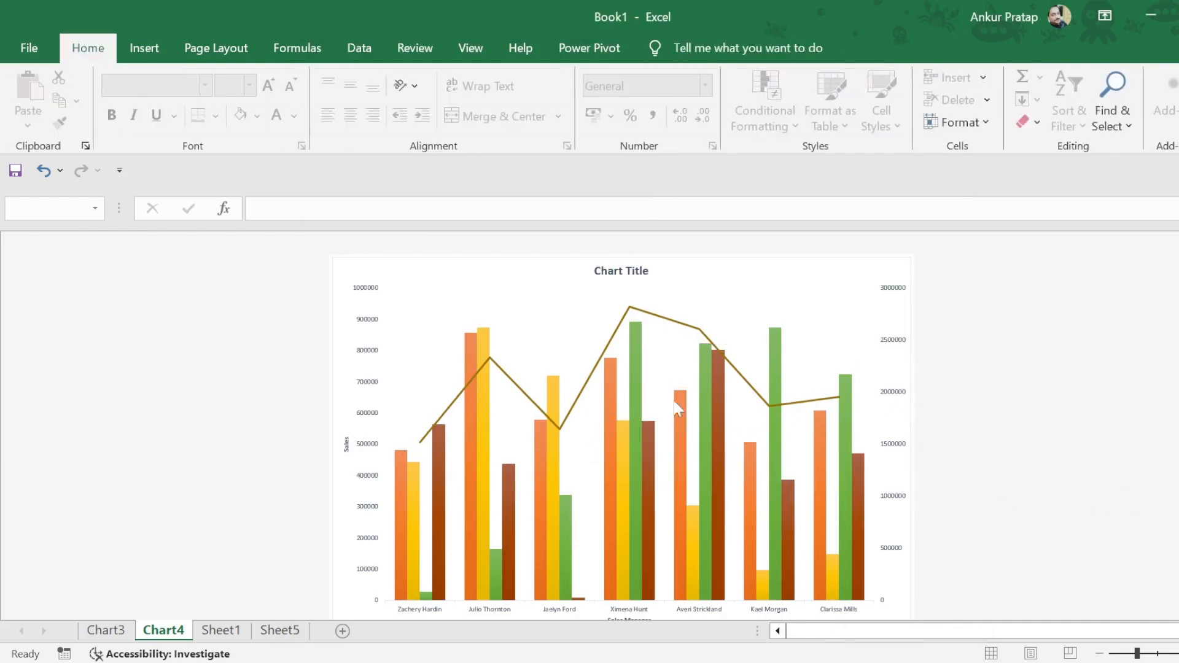
# Step: Add a legend to the combo chart
pyautogui.moveTo(421, 442)
pyautogui.scroll(-1, 756, 485)
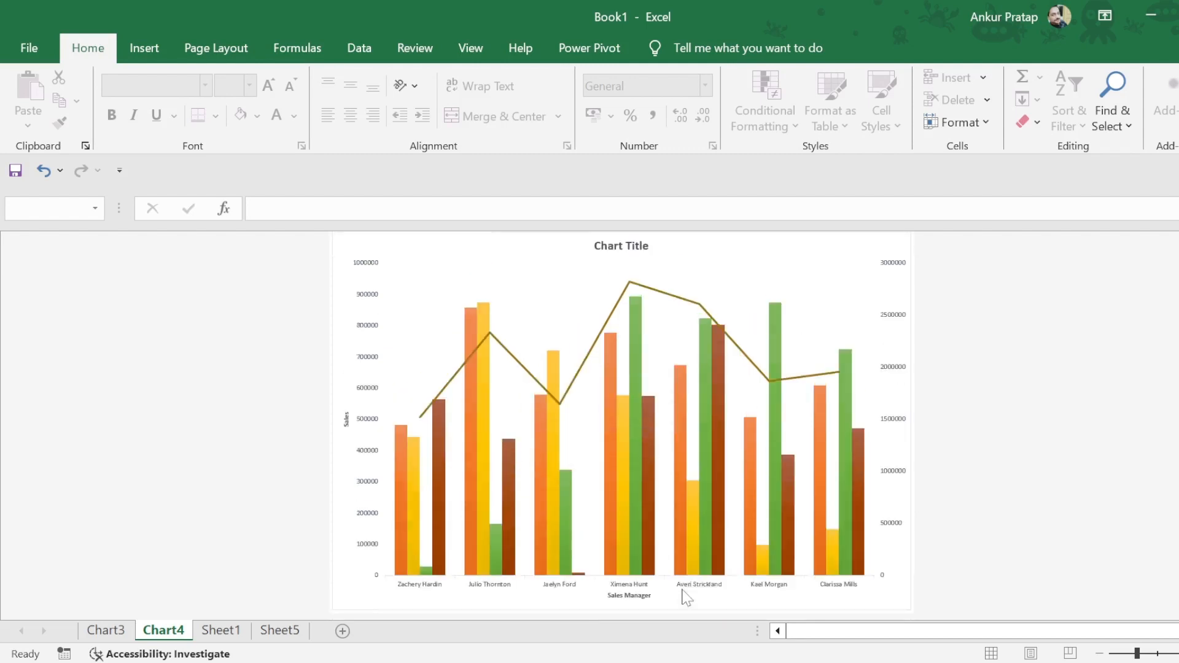
pyautogui.scroll(1, 686, 598)
pyautogui.click(811, 310)
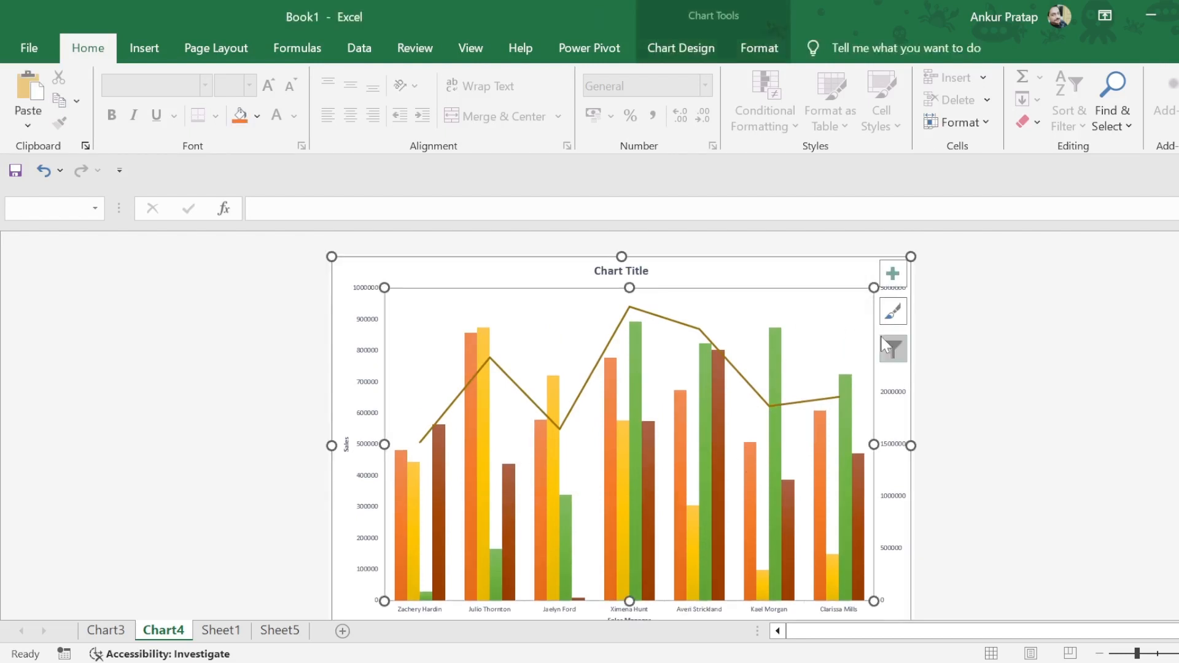
pyautogui.click(893, 273)
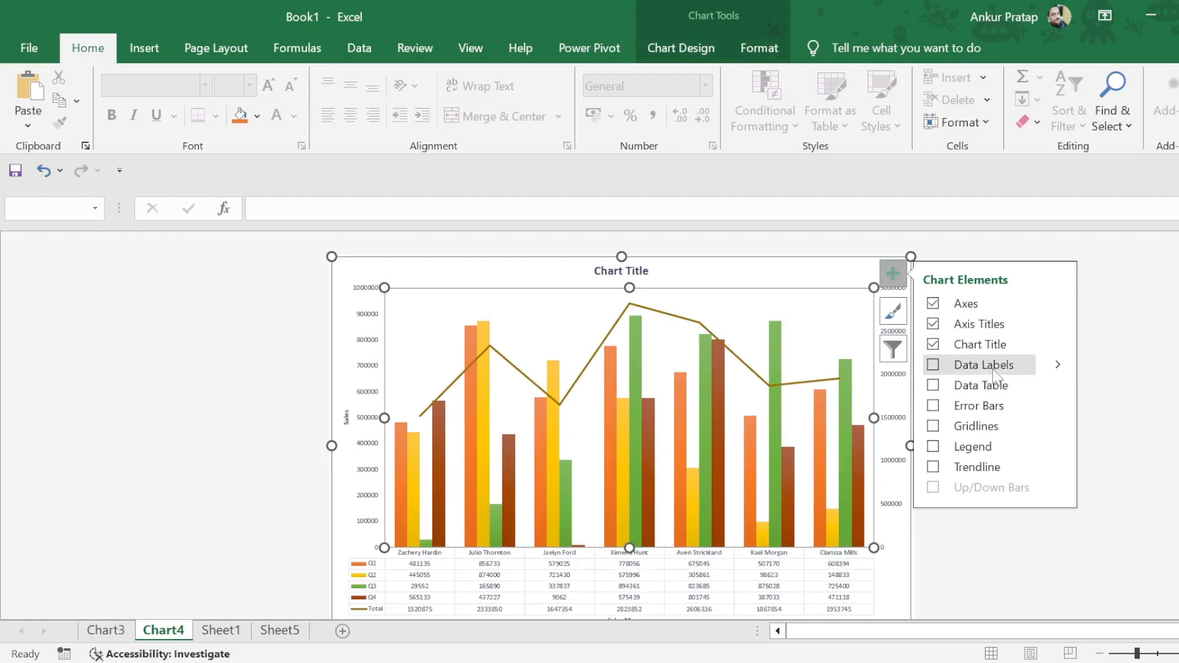
pyautogui.click(1057, 365)
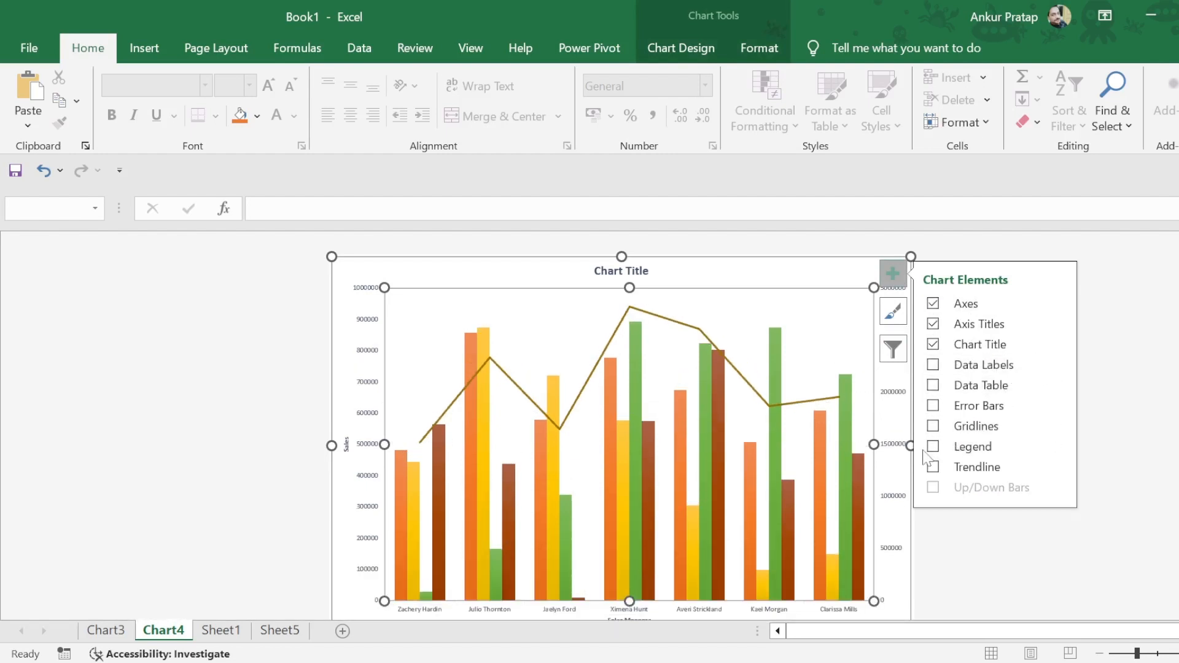
pyautogui.click(977, 447)
pyautogui.click(1008, 561)
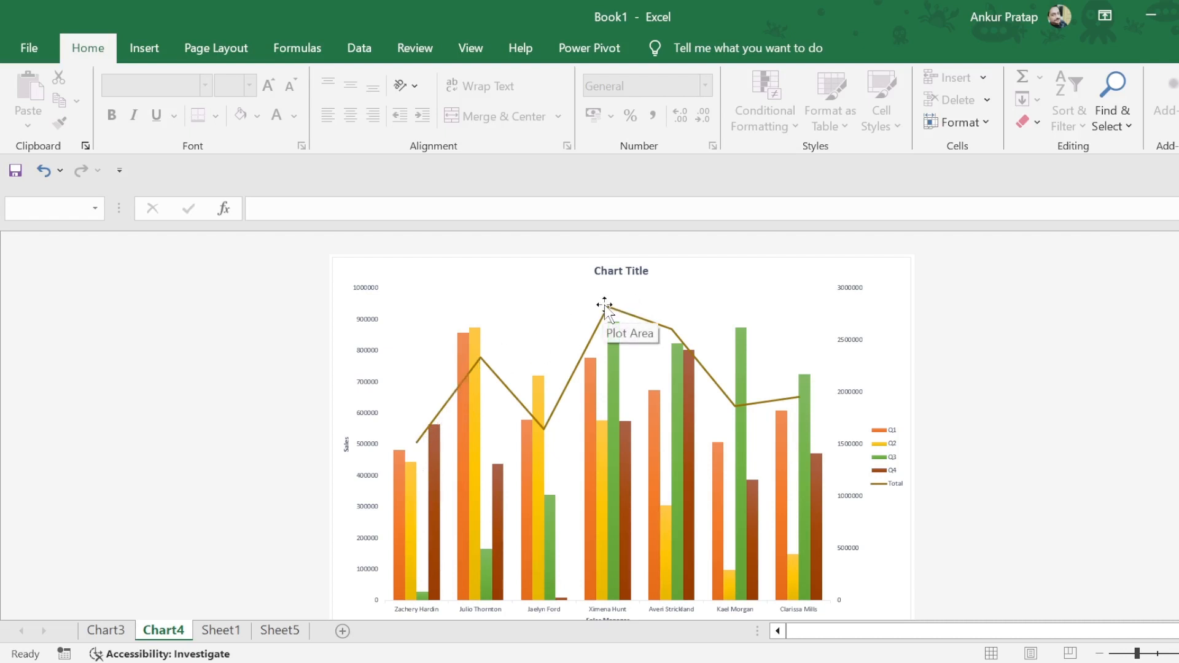
# Step: Look through Sheet1 and Sheet5 and return to the Chart4 sheet
pyautogui.moveTo(676, 332)
pyautogui.moveTo(539, 434)
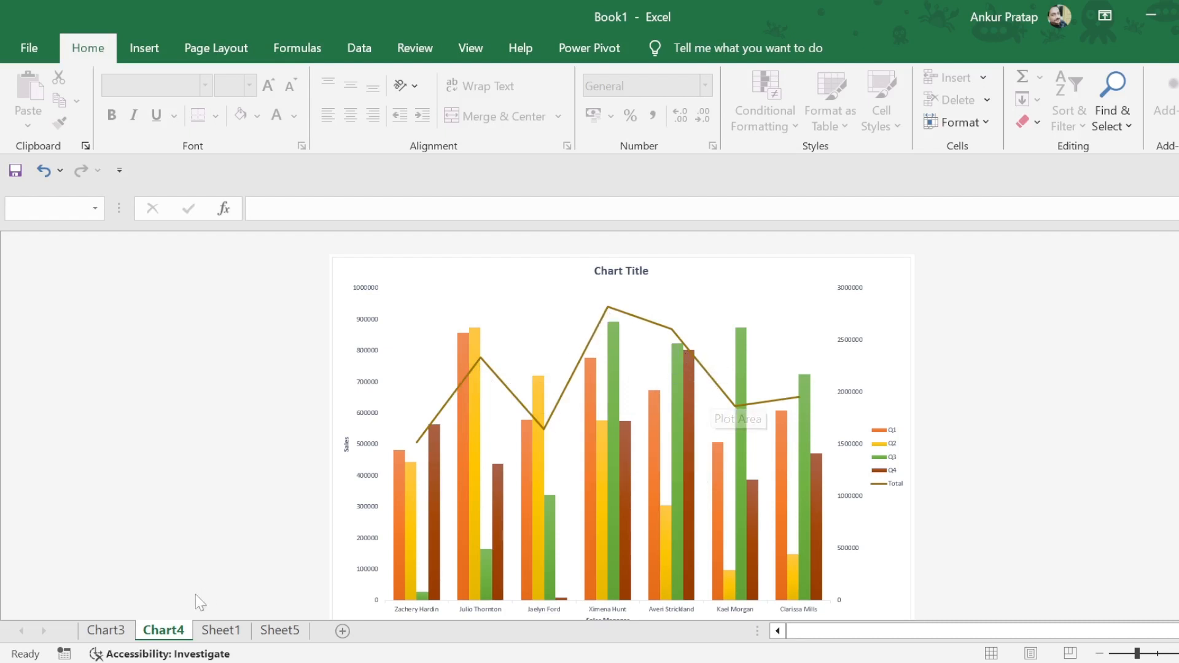
pyautogui.click(217, 631)
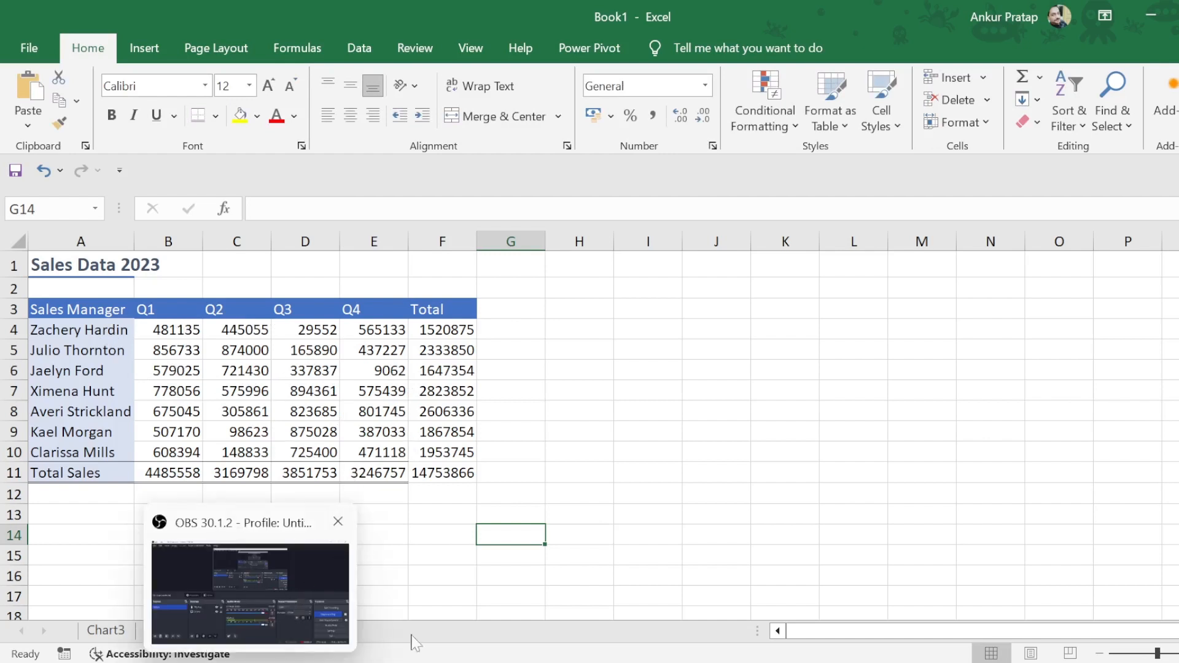
pyautogui.click(284, 638)
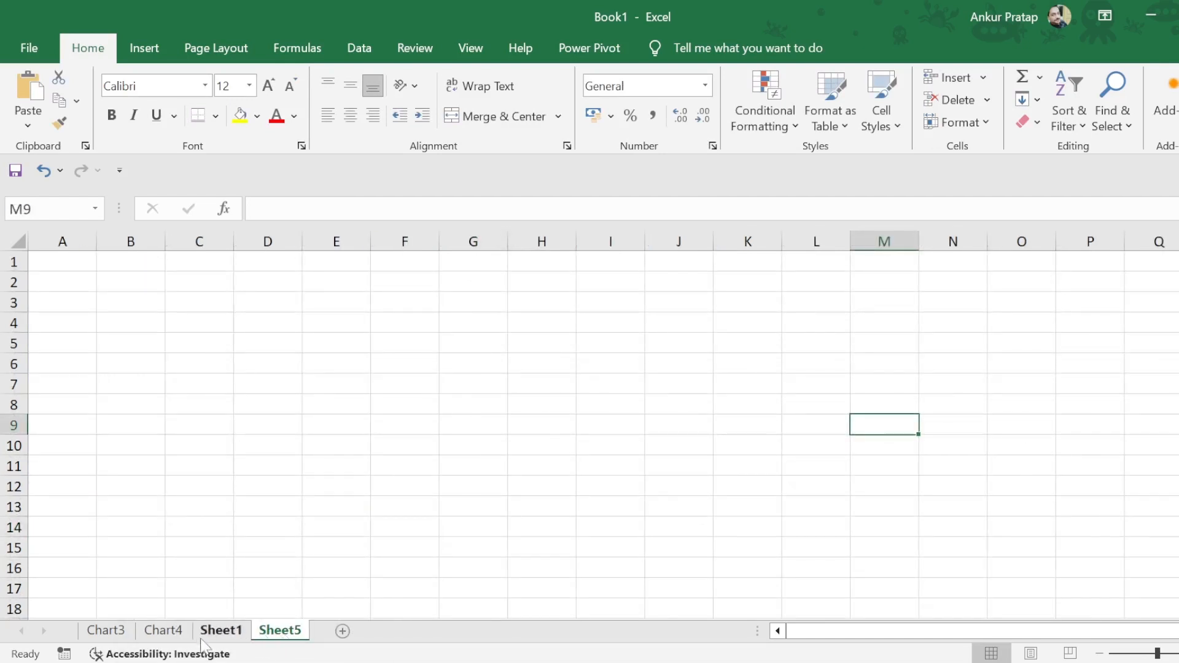
pyautogui.click(169, 636)
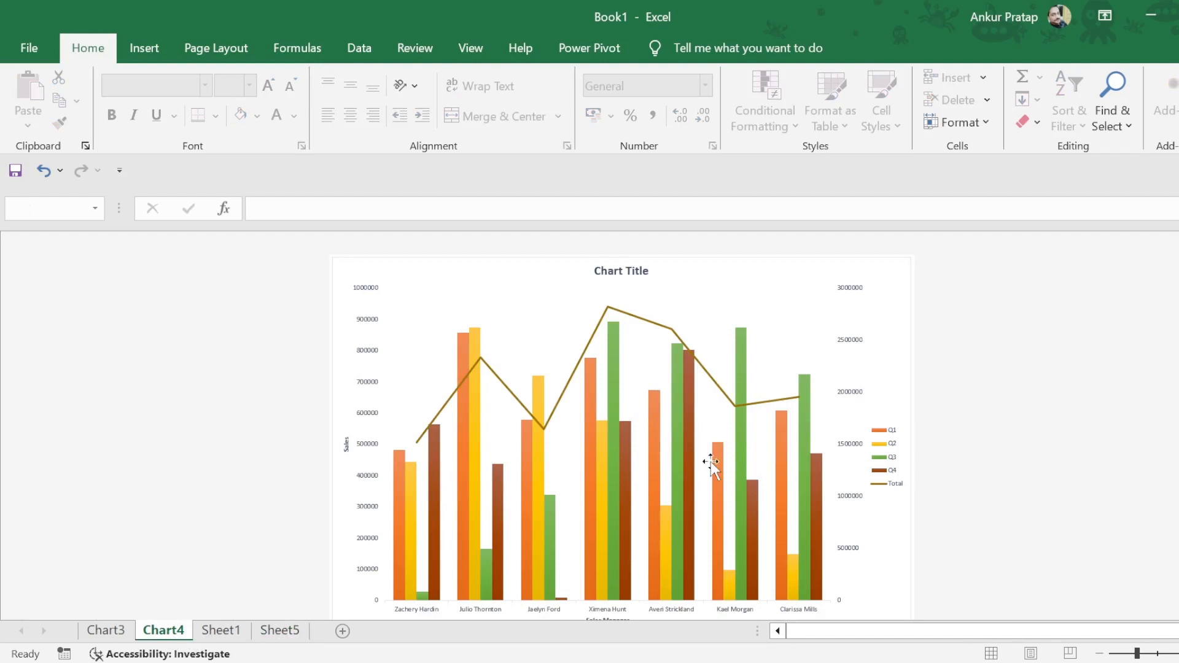
# Step: Enlarge the view of the combo chart and collapse the ribbon to give it more room
pyautogui.click(1152, 654)
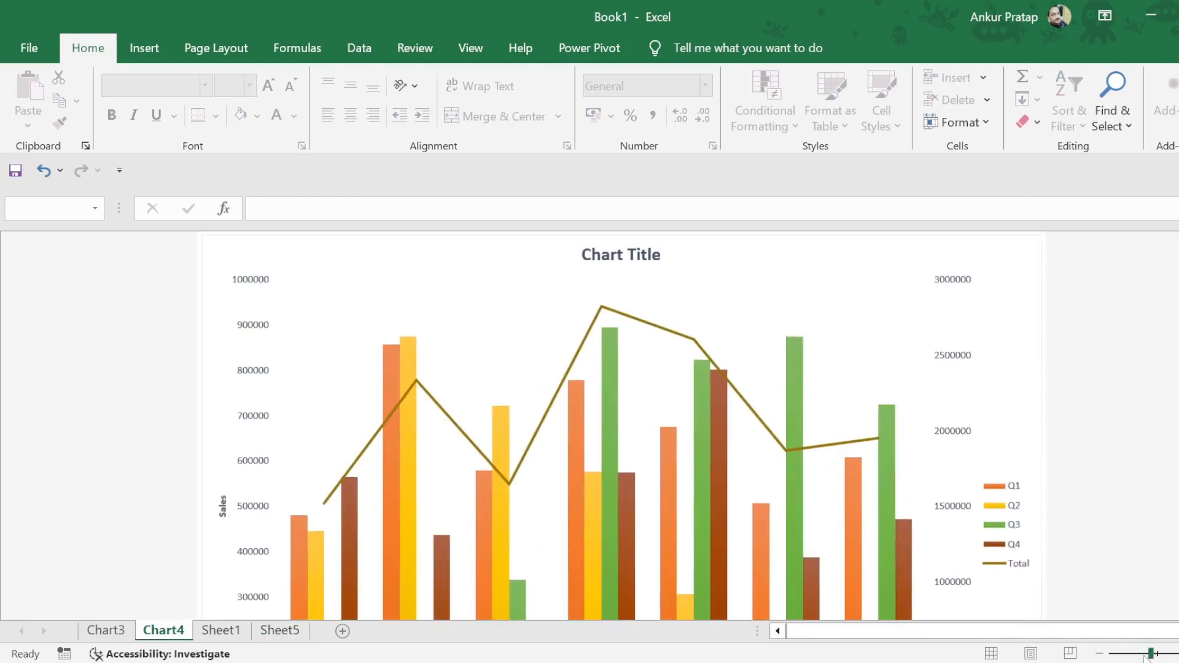
pyautogui.click(1145, 654)
pyautogui.hotkey('ctrl', 'F1')
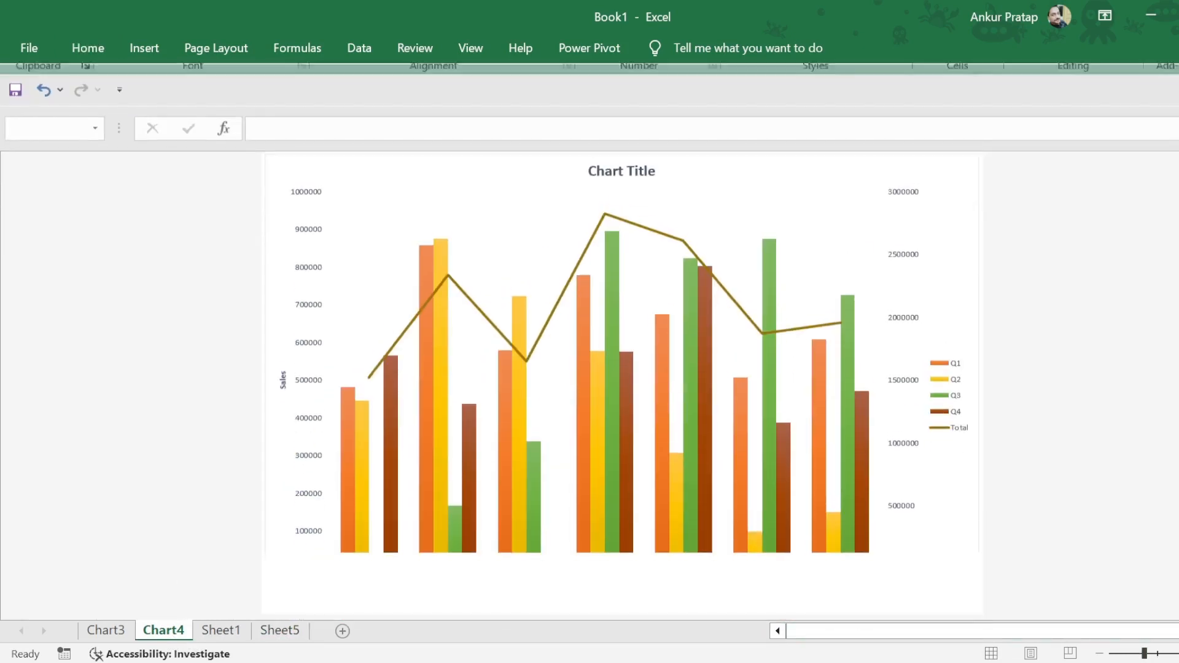
pyautogui.scroll(1, 713, 456)
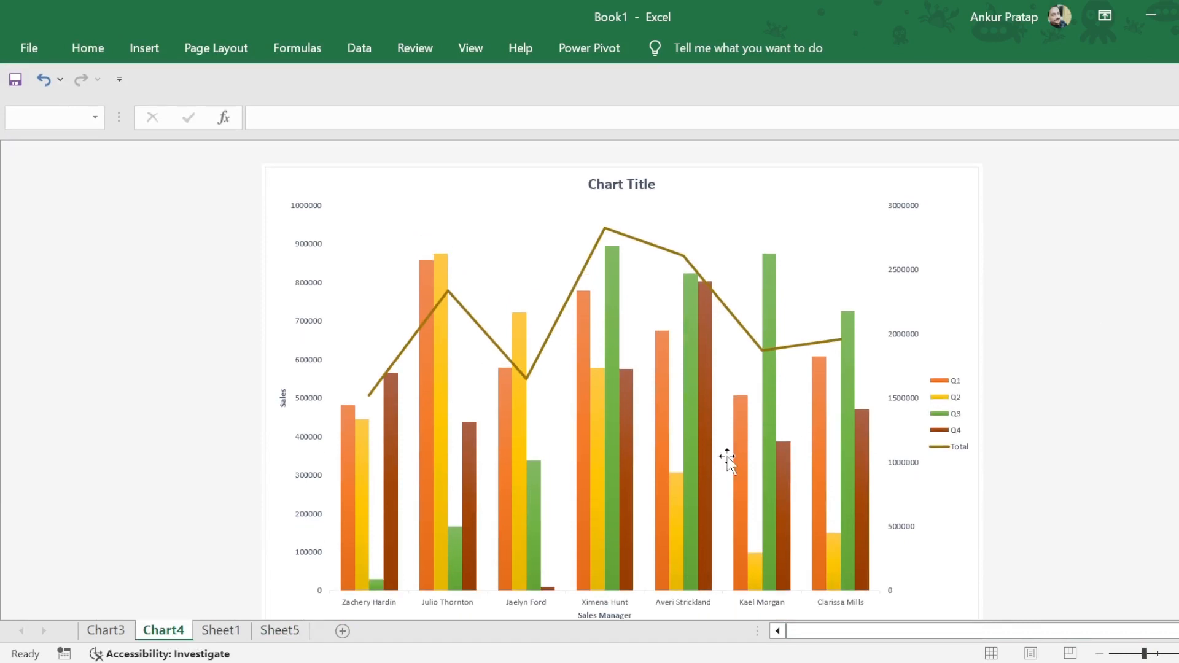
# Step: Set the chart title to Sales Report 2023 and close the formatting pane
pyautogui.doubleClick(622, 186)
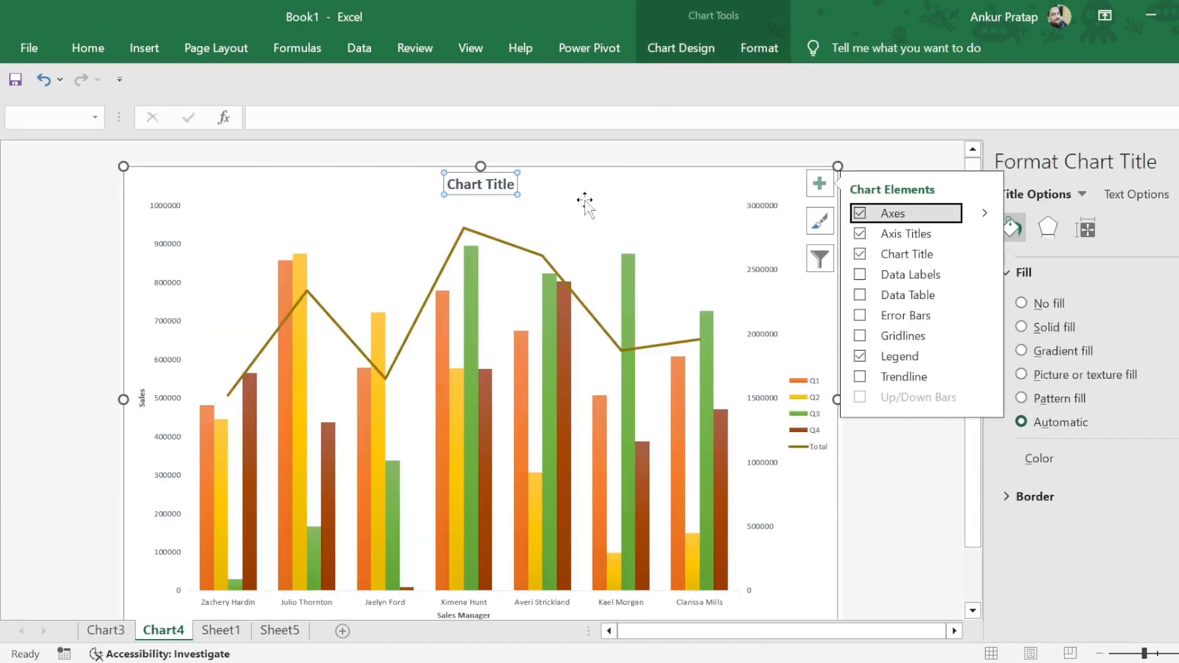
pyautogui.click(493, 184)
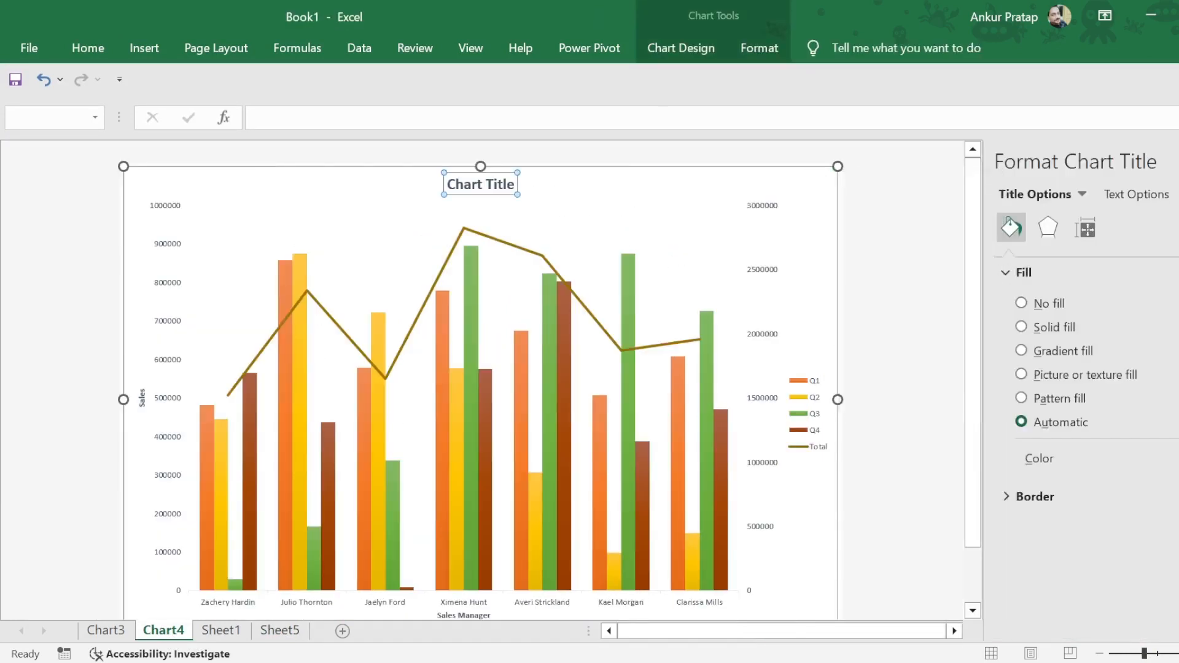
pyautogui.hotkey('ctrl', 'a')
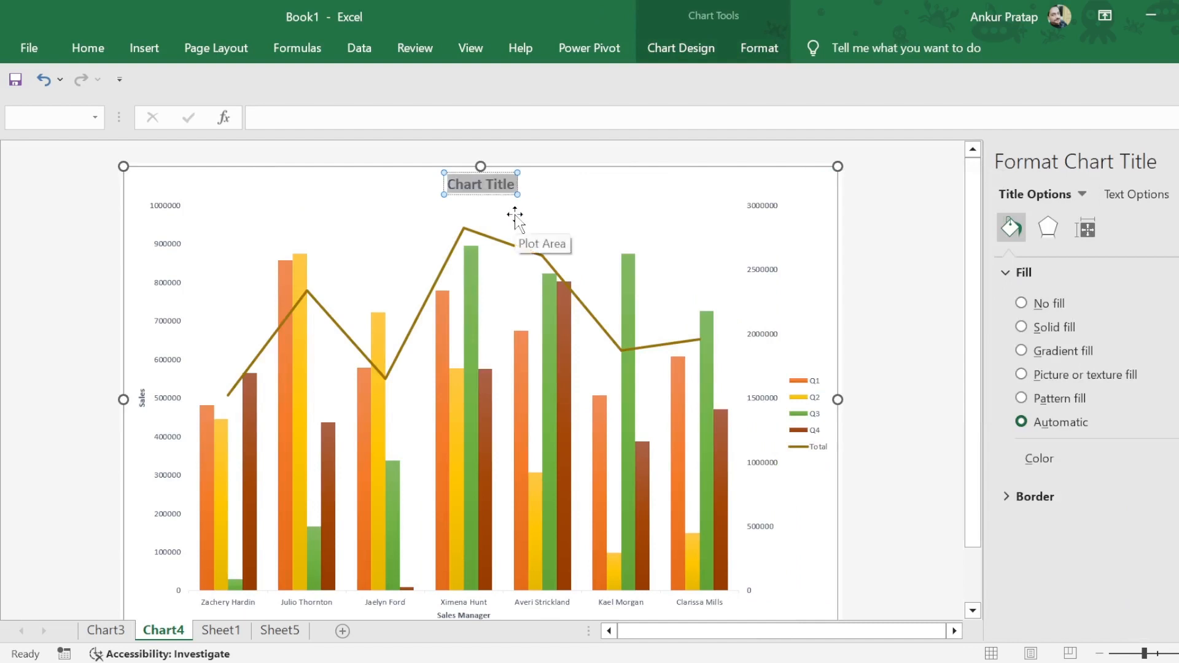
pyautogui.write('Sal')
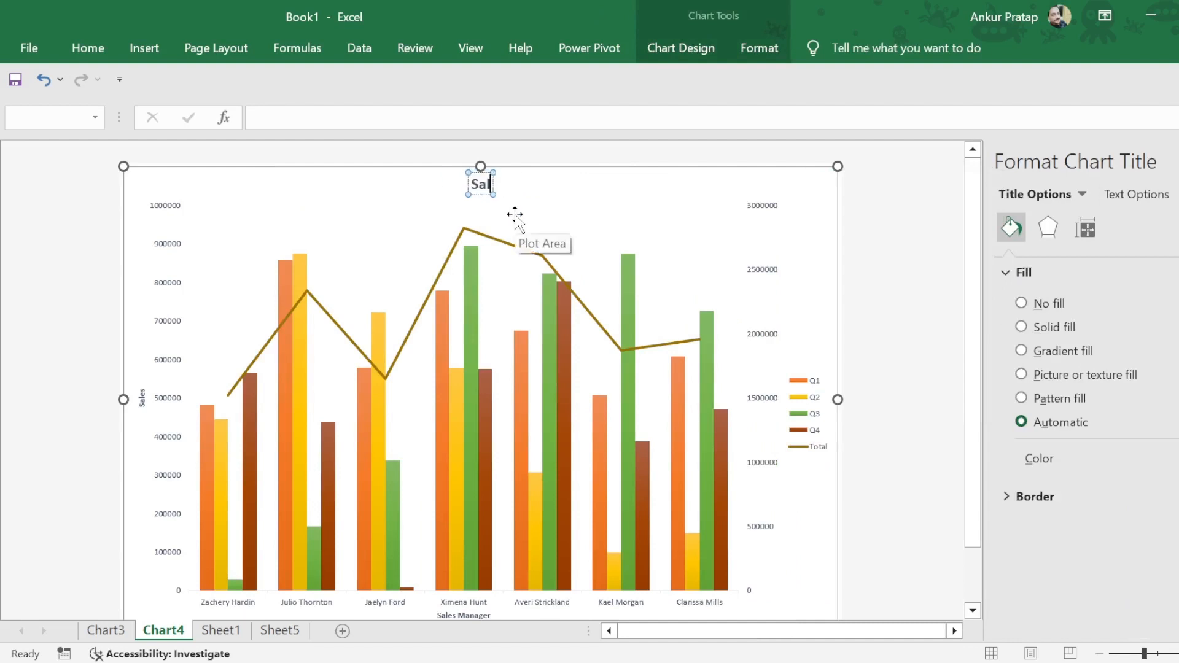
pyautogui.write('es Re')
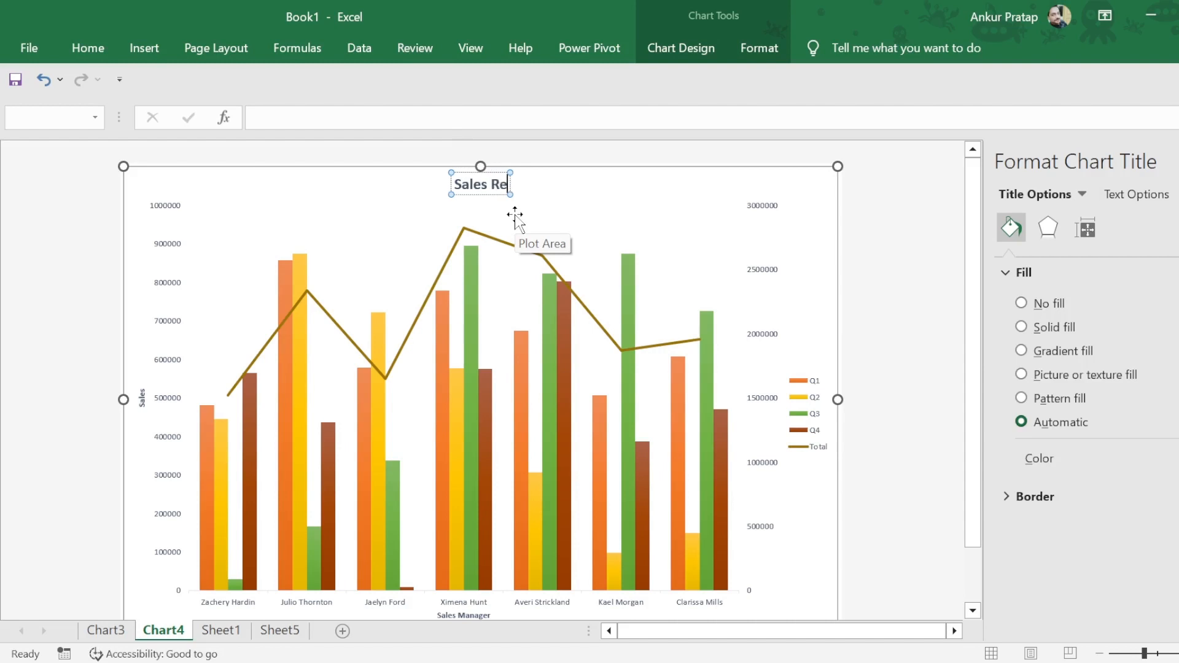
pyautogui.write('port 2023')
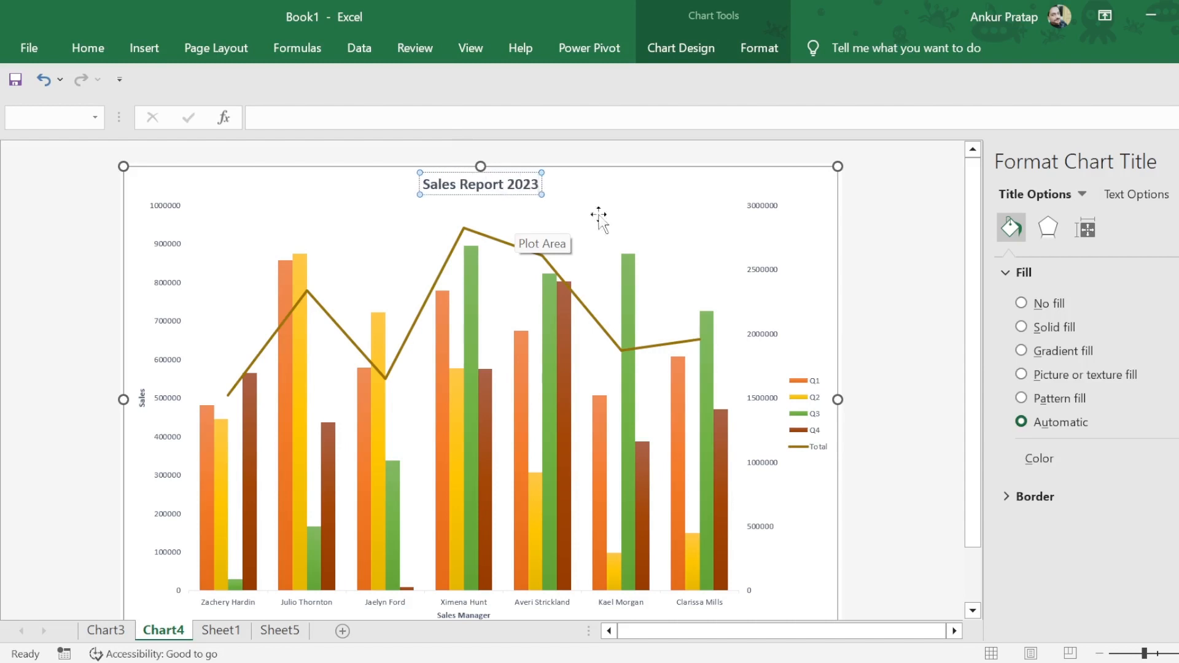
pyautogui.click(906, 337)
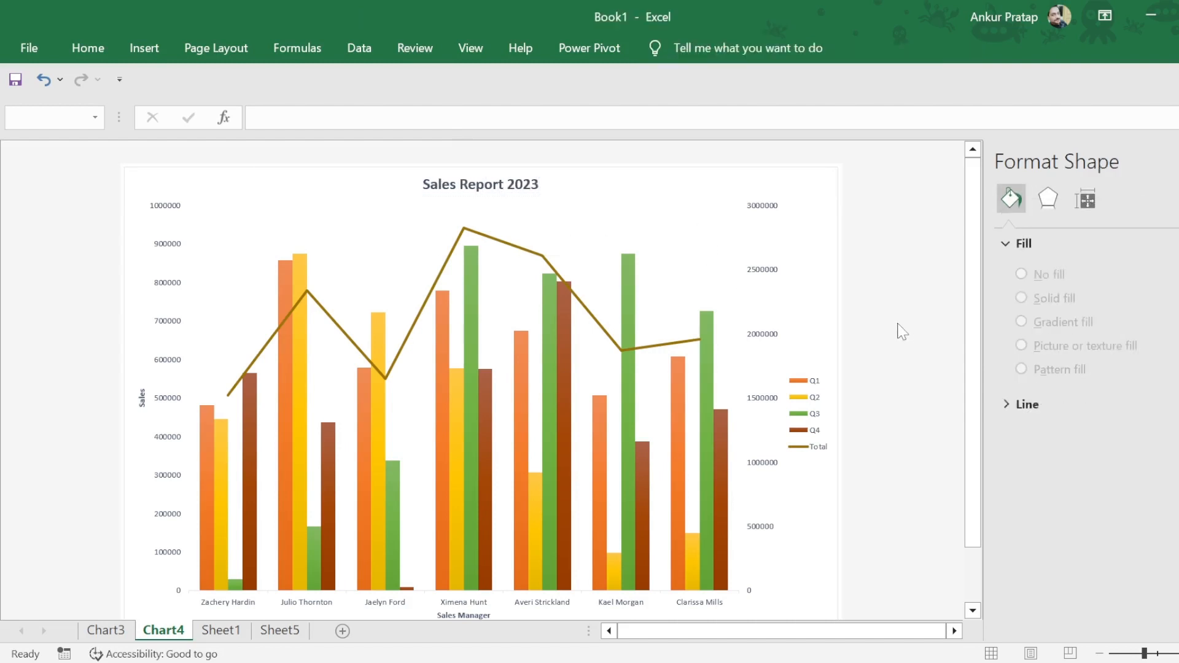
pyautogui.click(1177, 162)
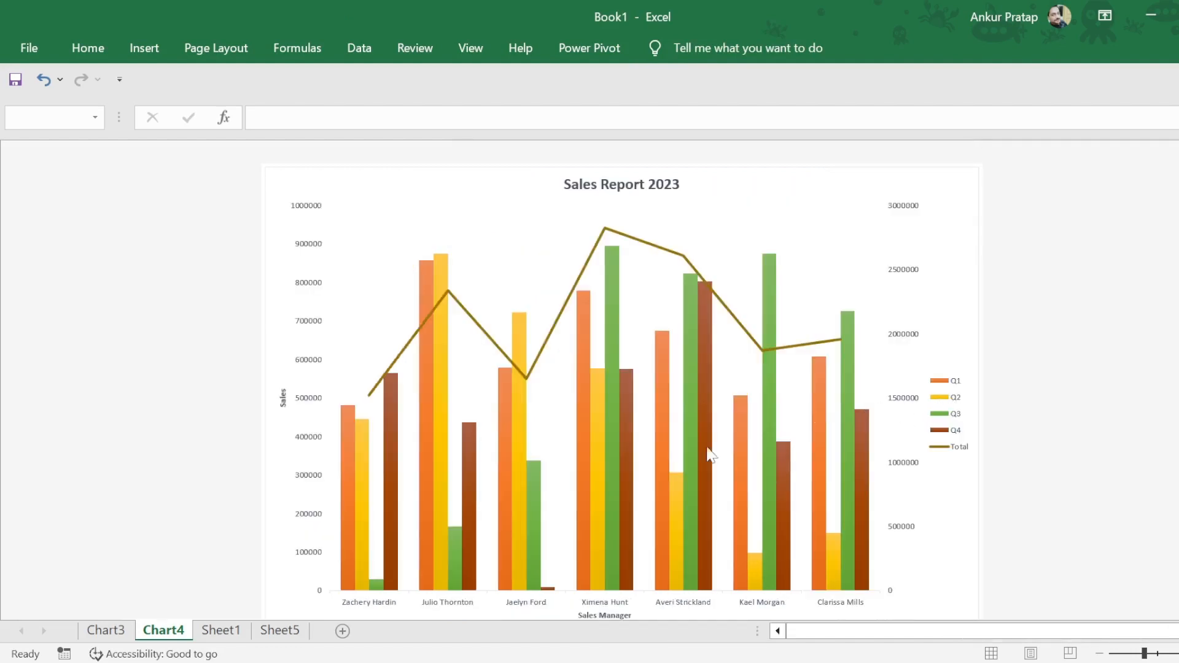